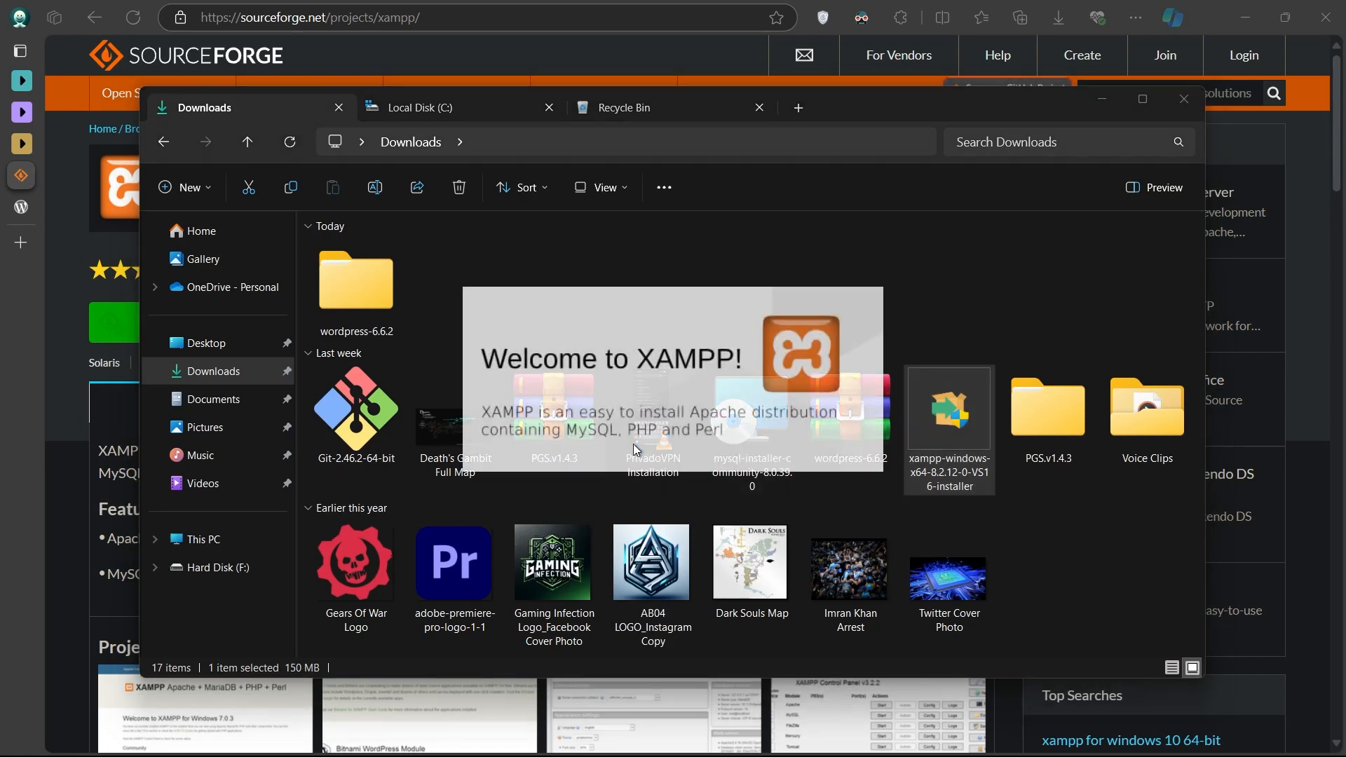
- Install XAMPP to c:\xampp with default components and launch the Control Panel
left_click(769, 557)
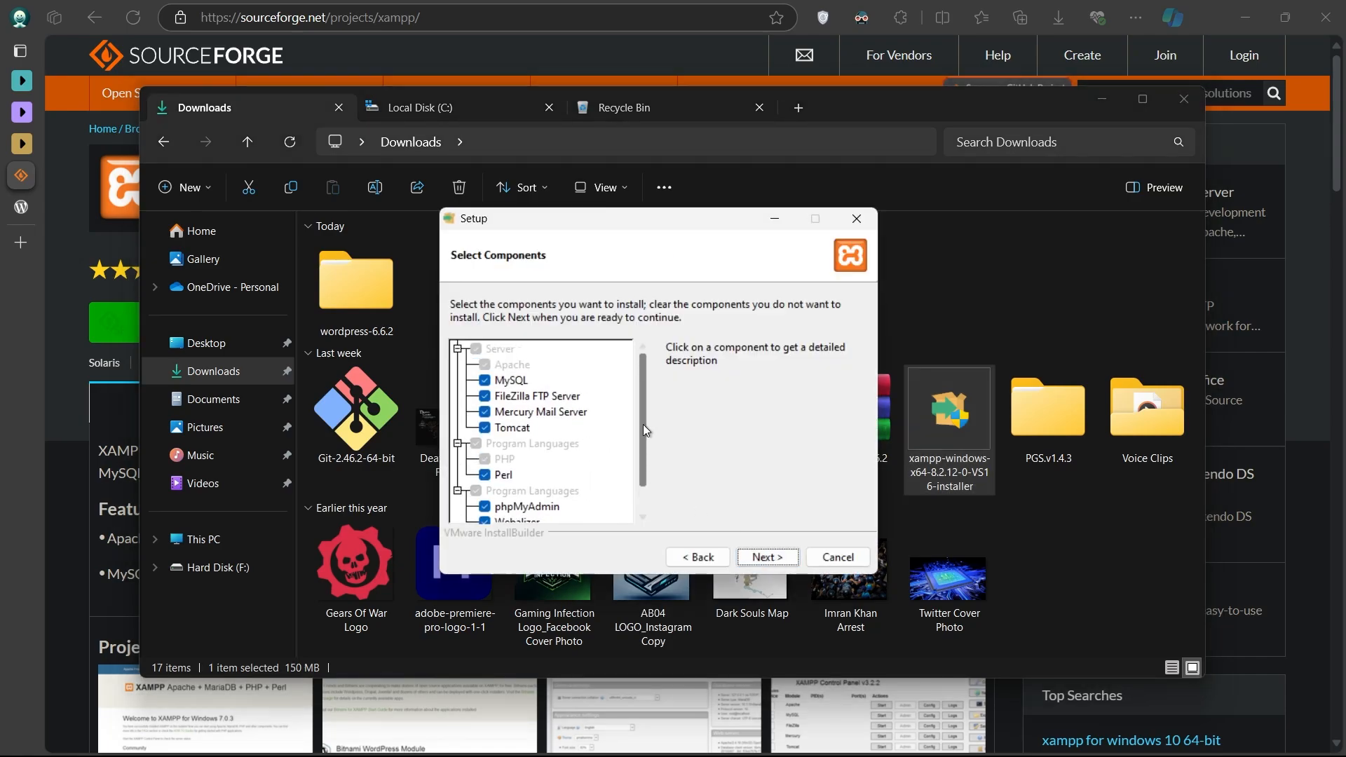
left_click(765, 556)
left_click(758, 556)
left_click(747, 556)
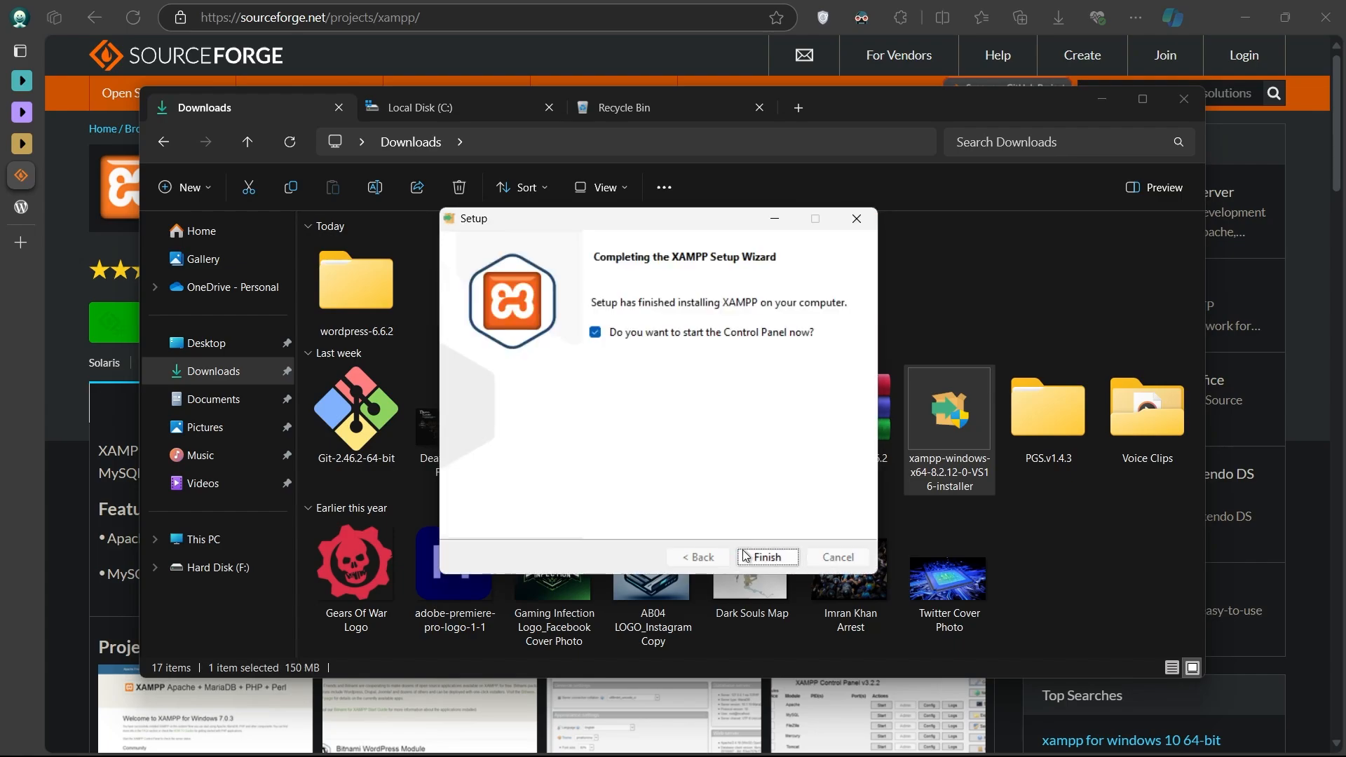
left_click(763, 558)
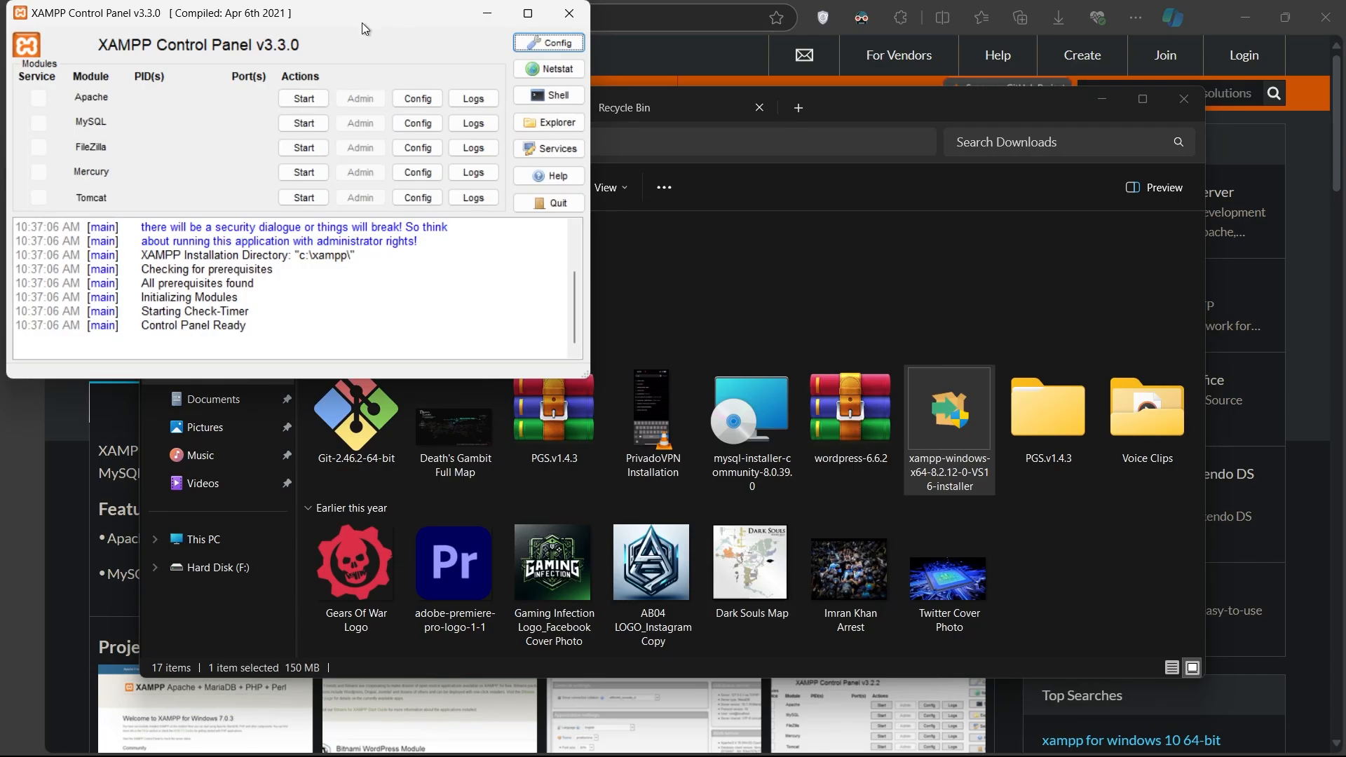
- Centre the Control Panel window and start Apache (ports 80, 443) and MySQL (3306)
left_click_drag(362, 22, 740, 221)
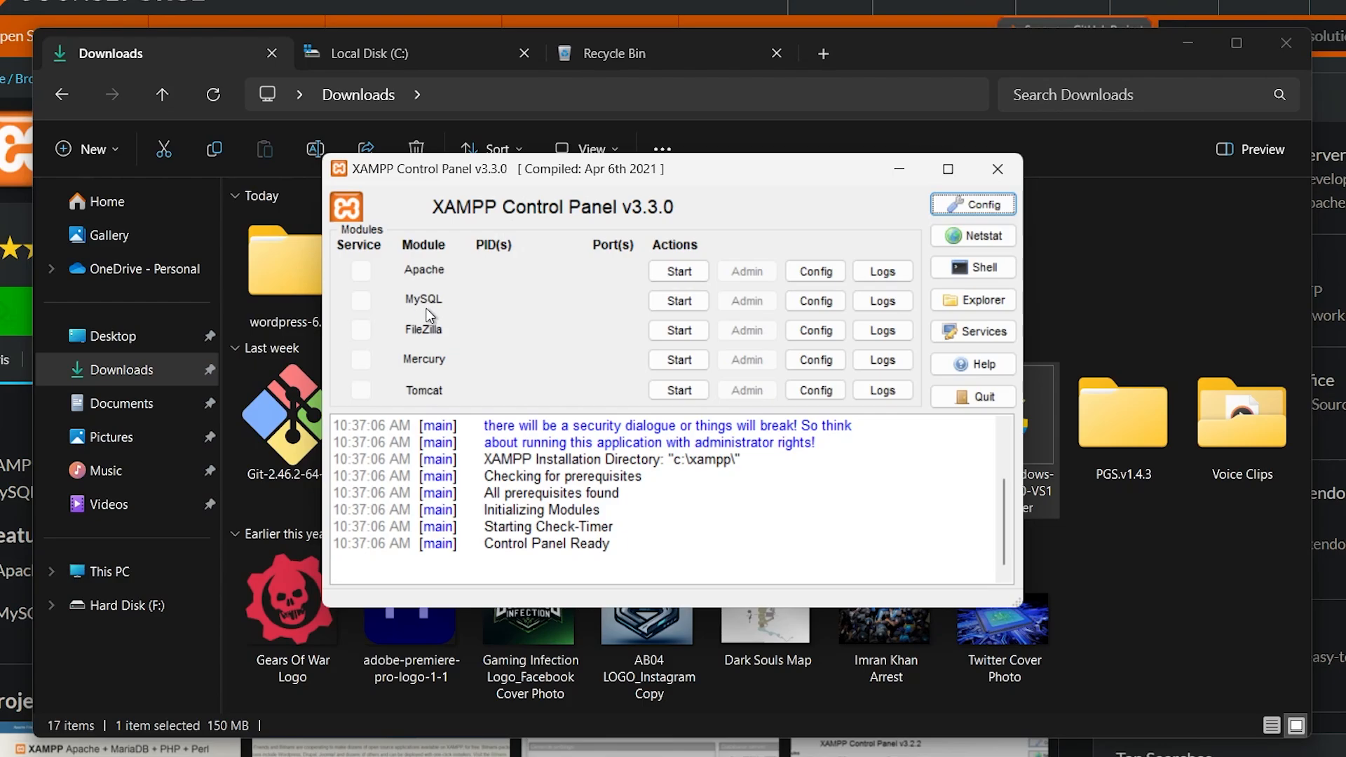
left_click(677, 273)
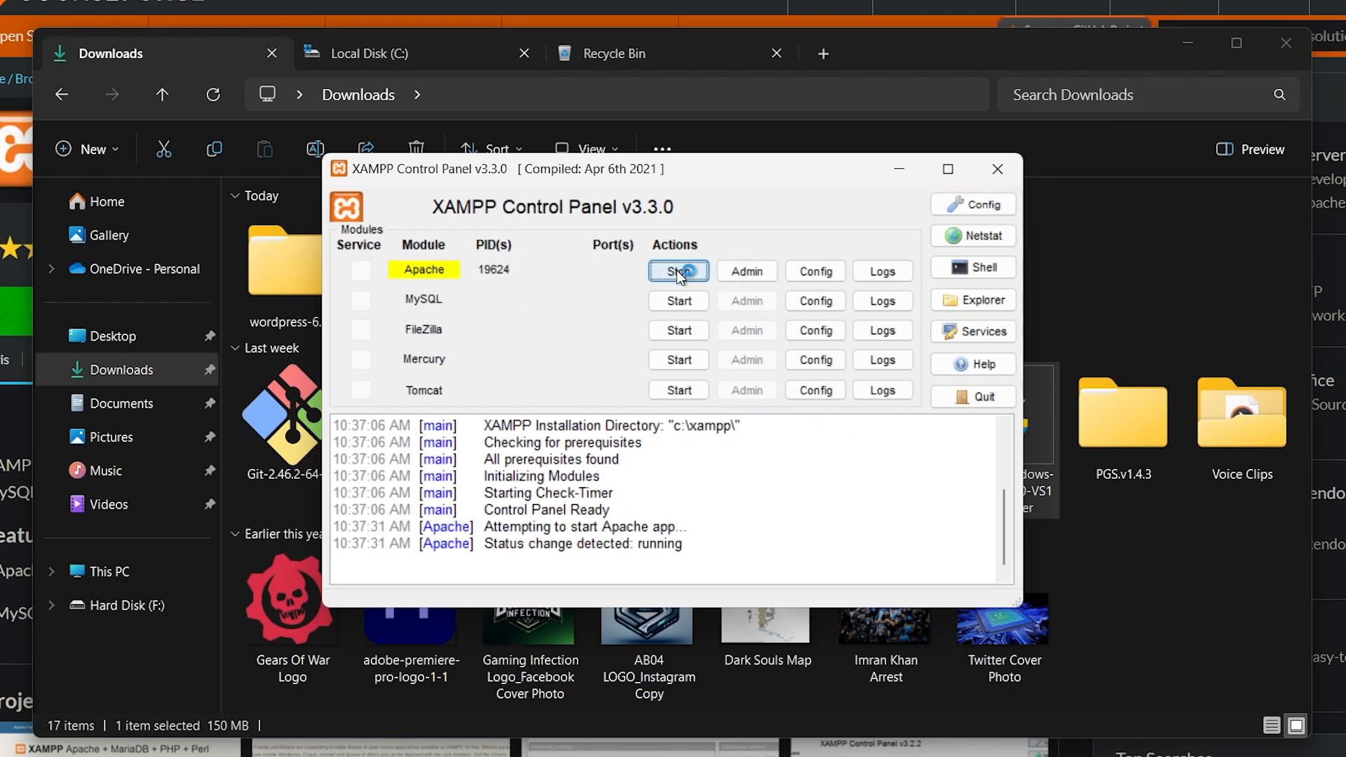
left_click(679, 301)
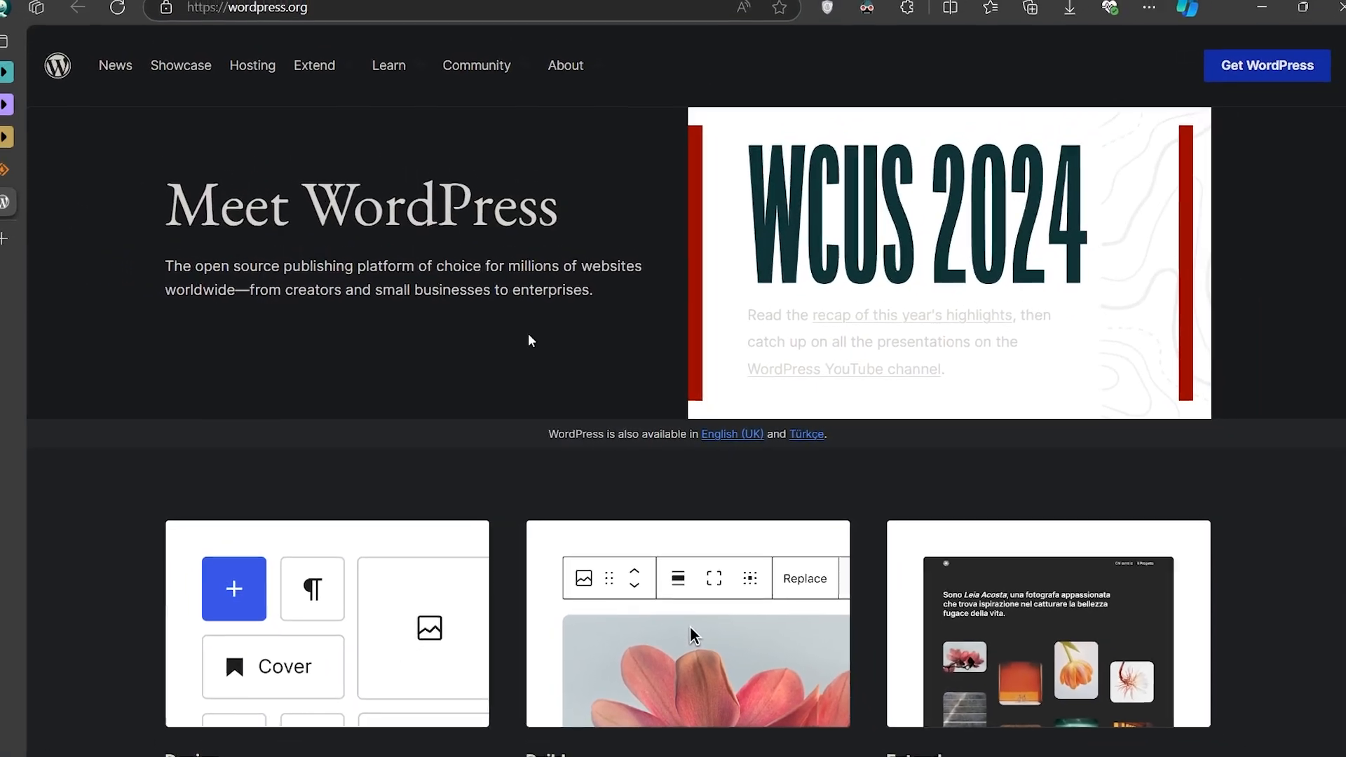
- Look at Get WordPress on wordpress.org, then bring up the Downloads folder in File Explorer
middle_click(531, 348)
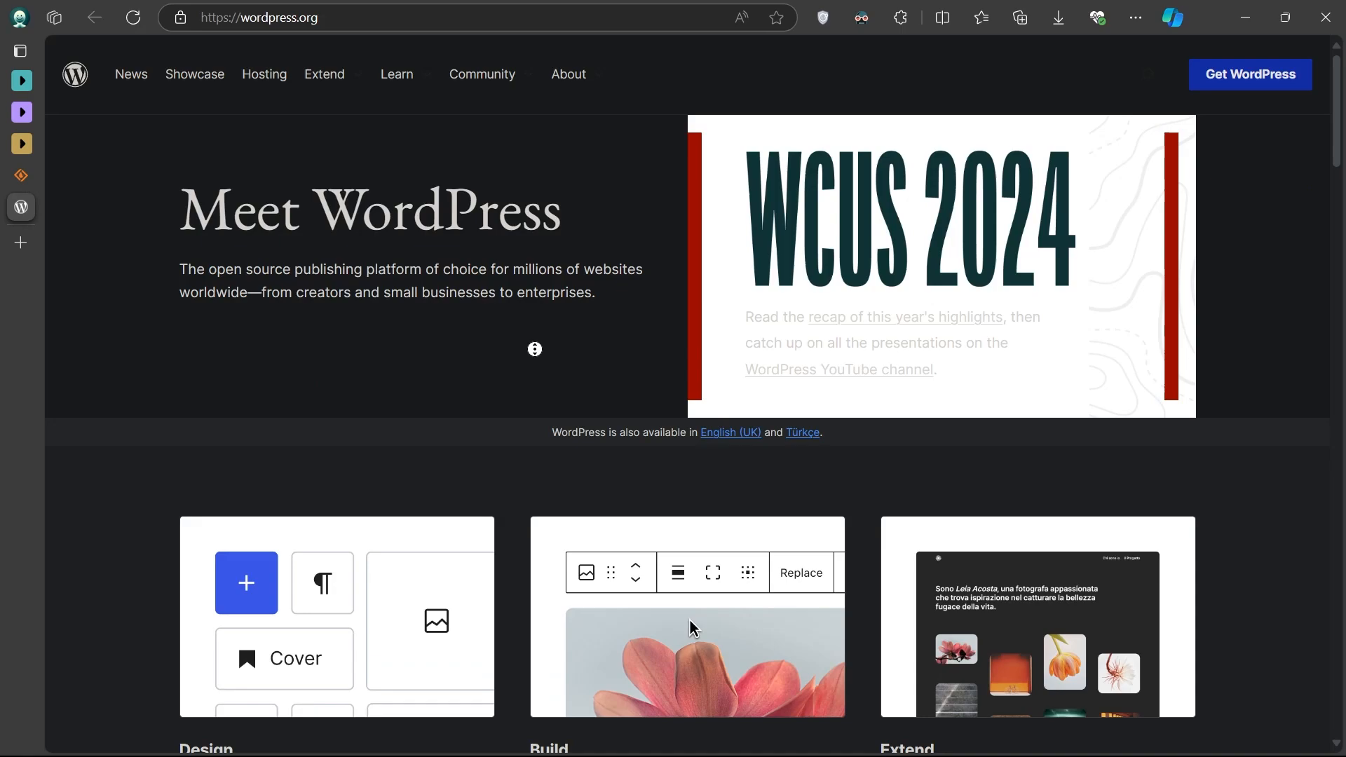
left_click(535, 349)
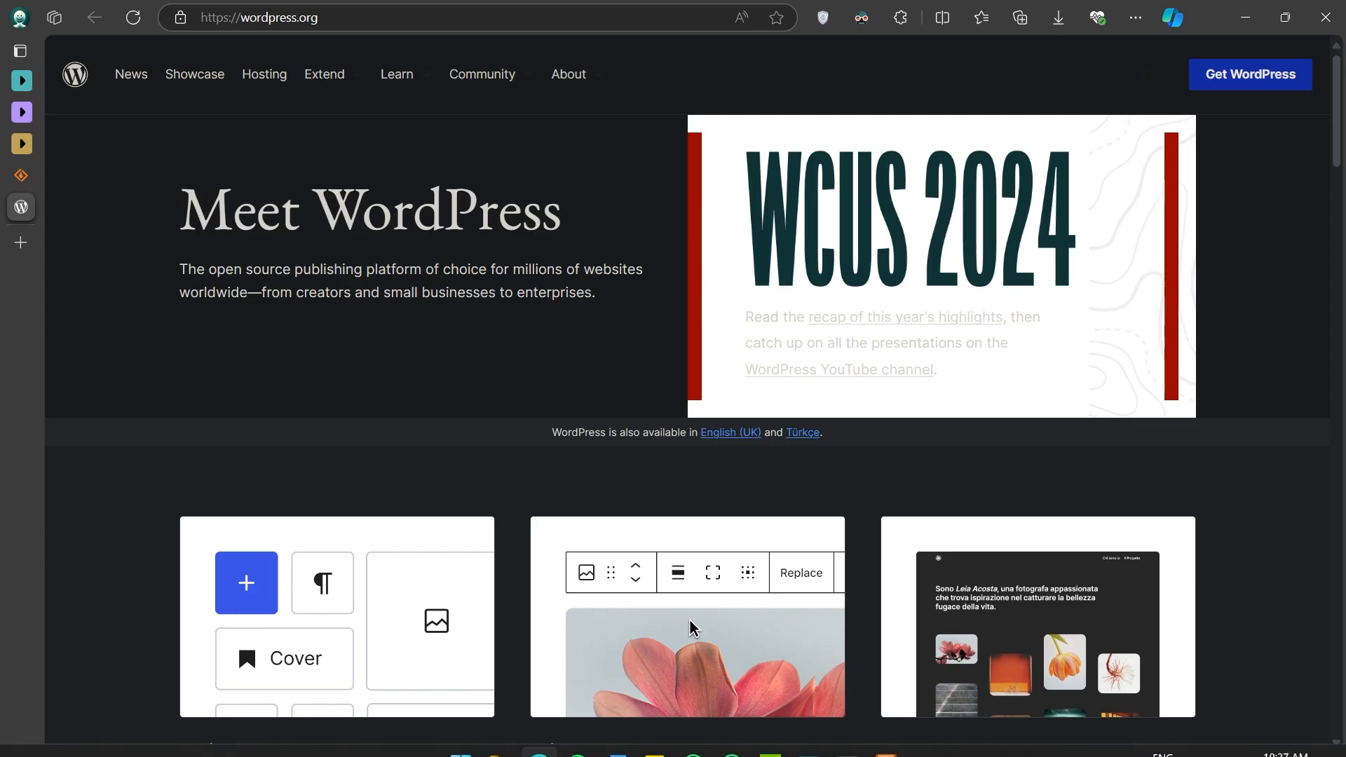
left_click(500, 736)
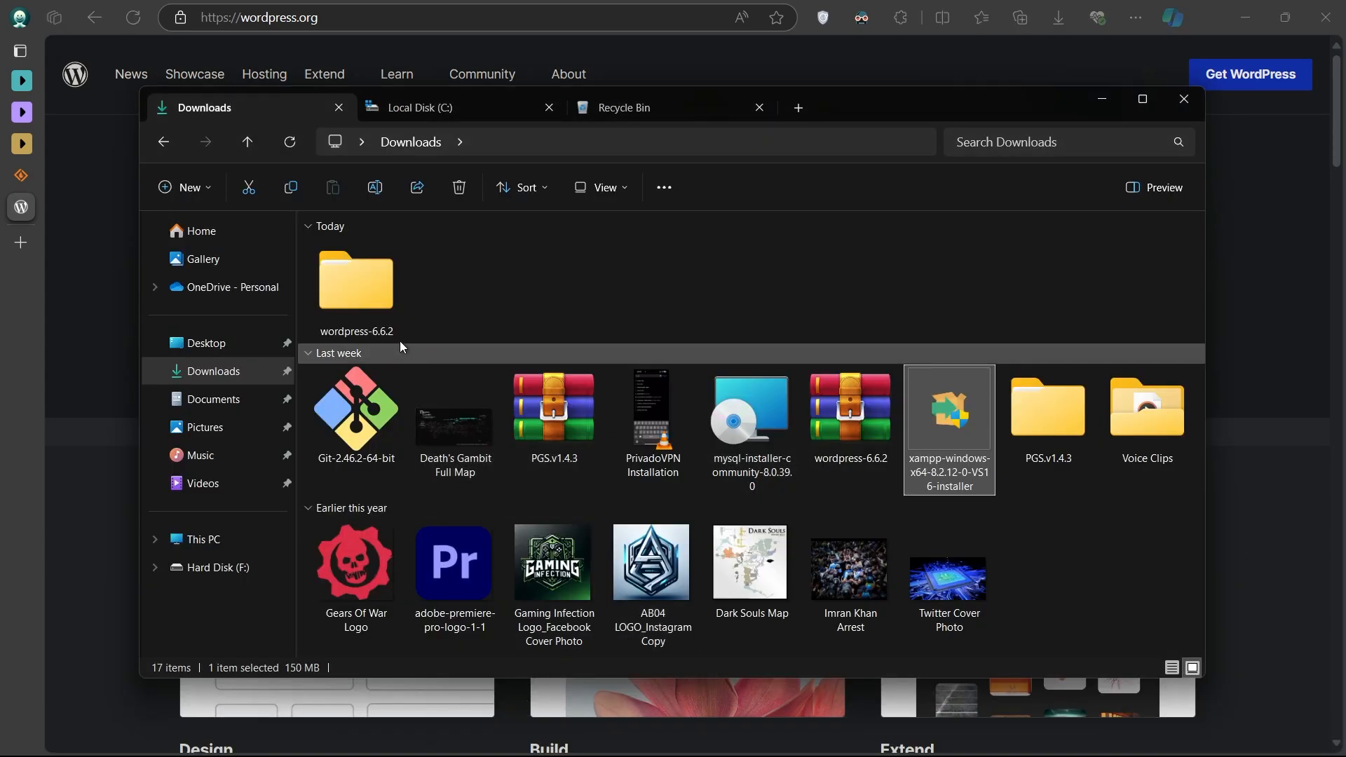
- Open the extracted wordpress-6.6.2 folder and inspect the files inside its wordpress folder
double_click(381, 321)
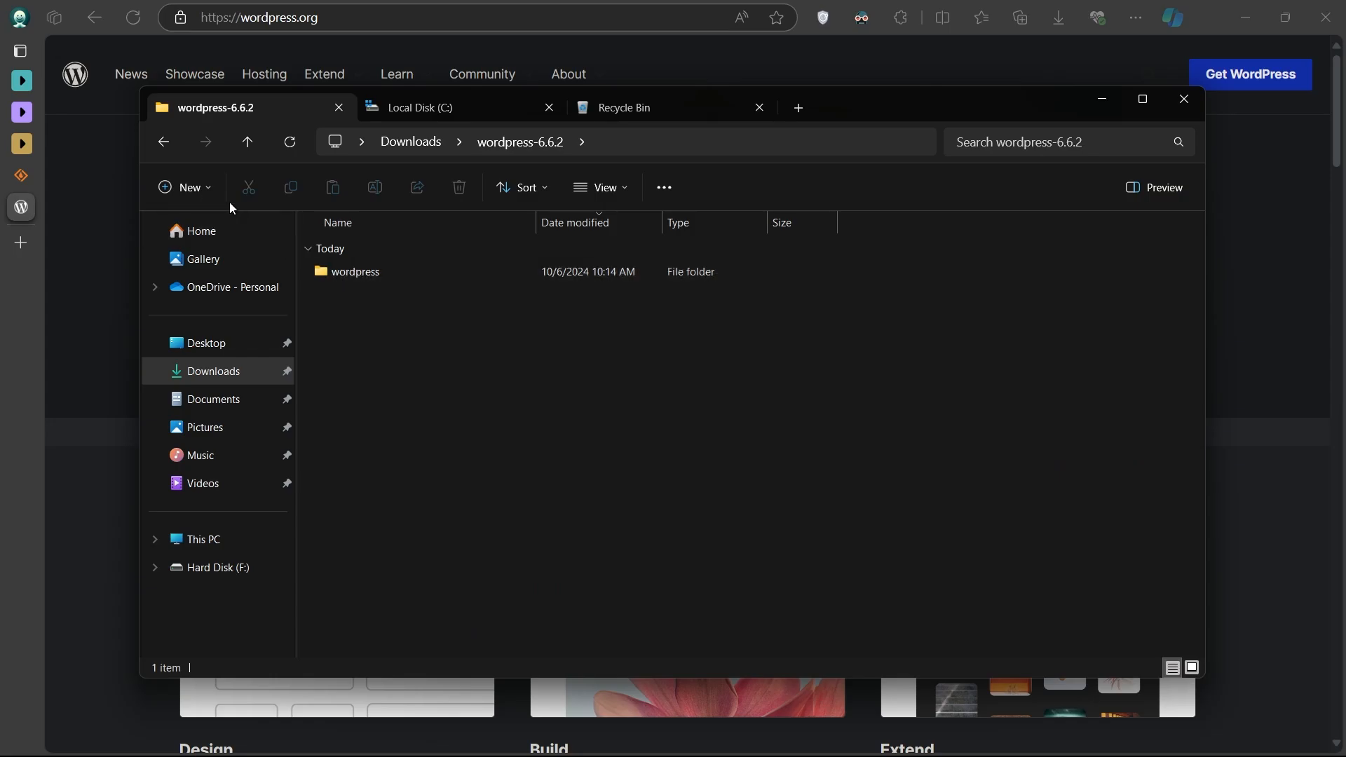
left_click(164, 150)
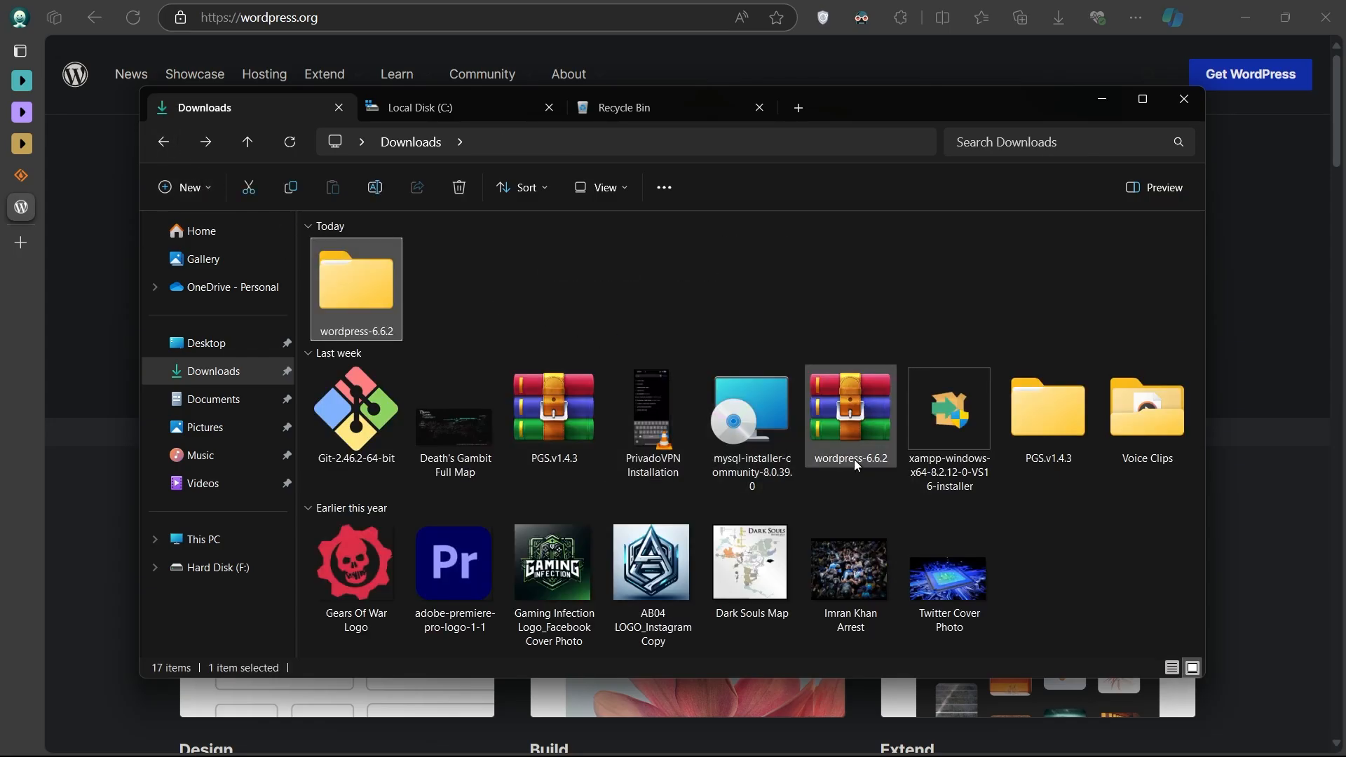
left_click(847, 460)
double_click(359, 315)
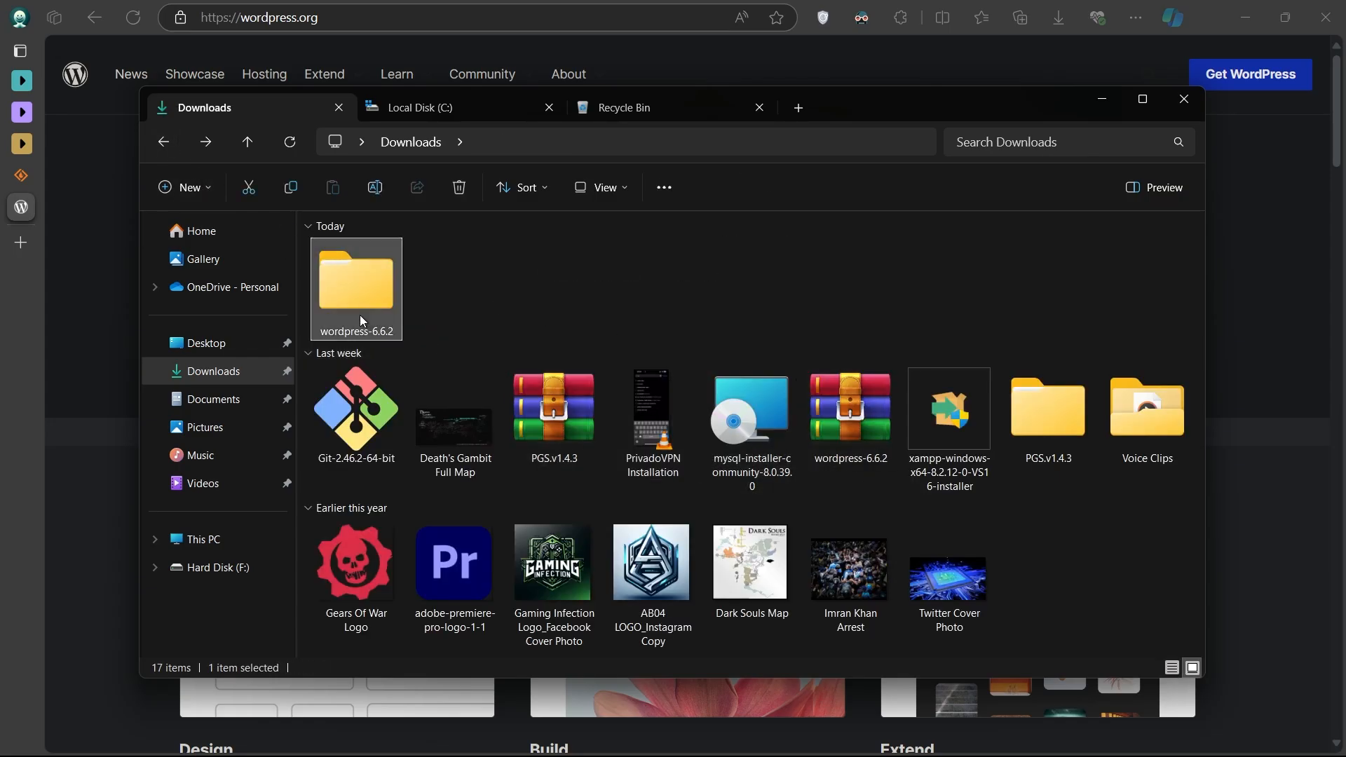
double_click(355, 272)
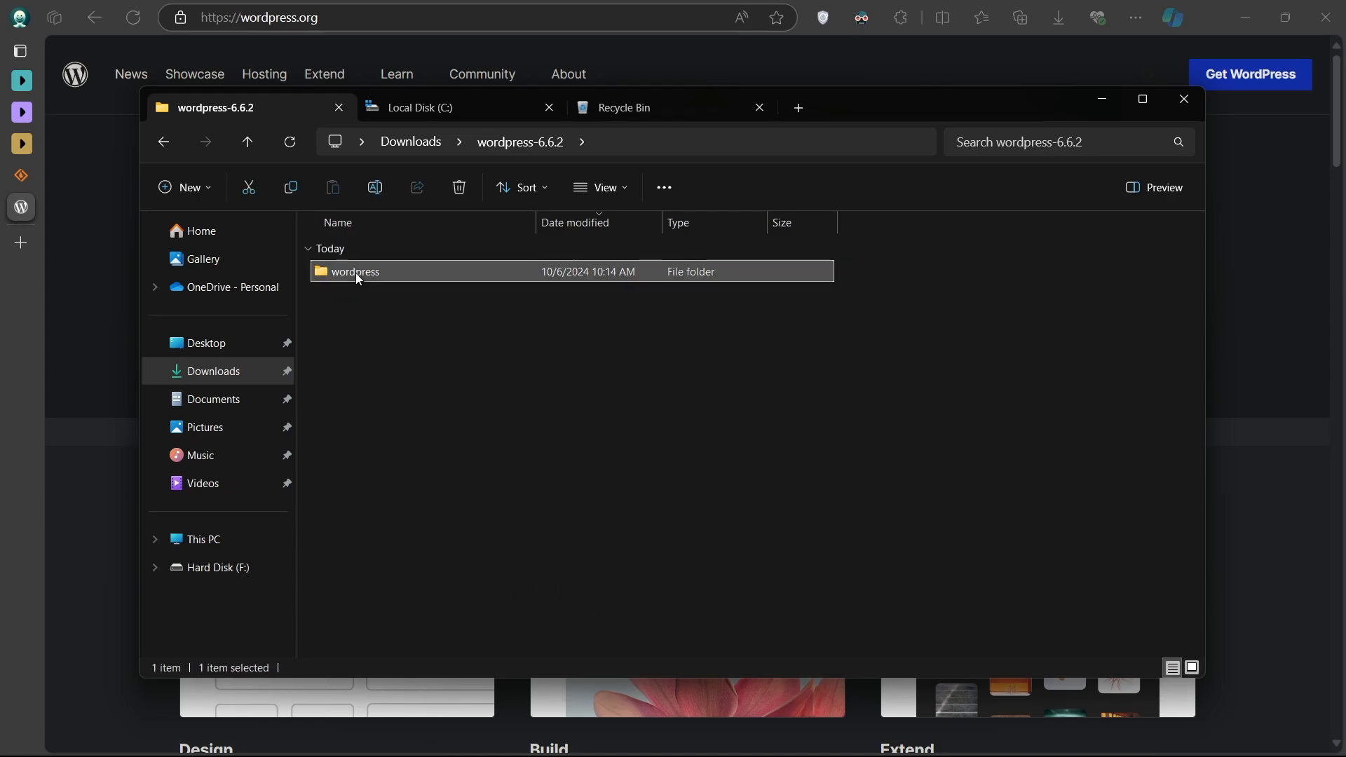
scroll(553, 487, "down", 2)
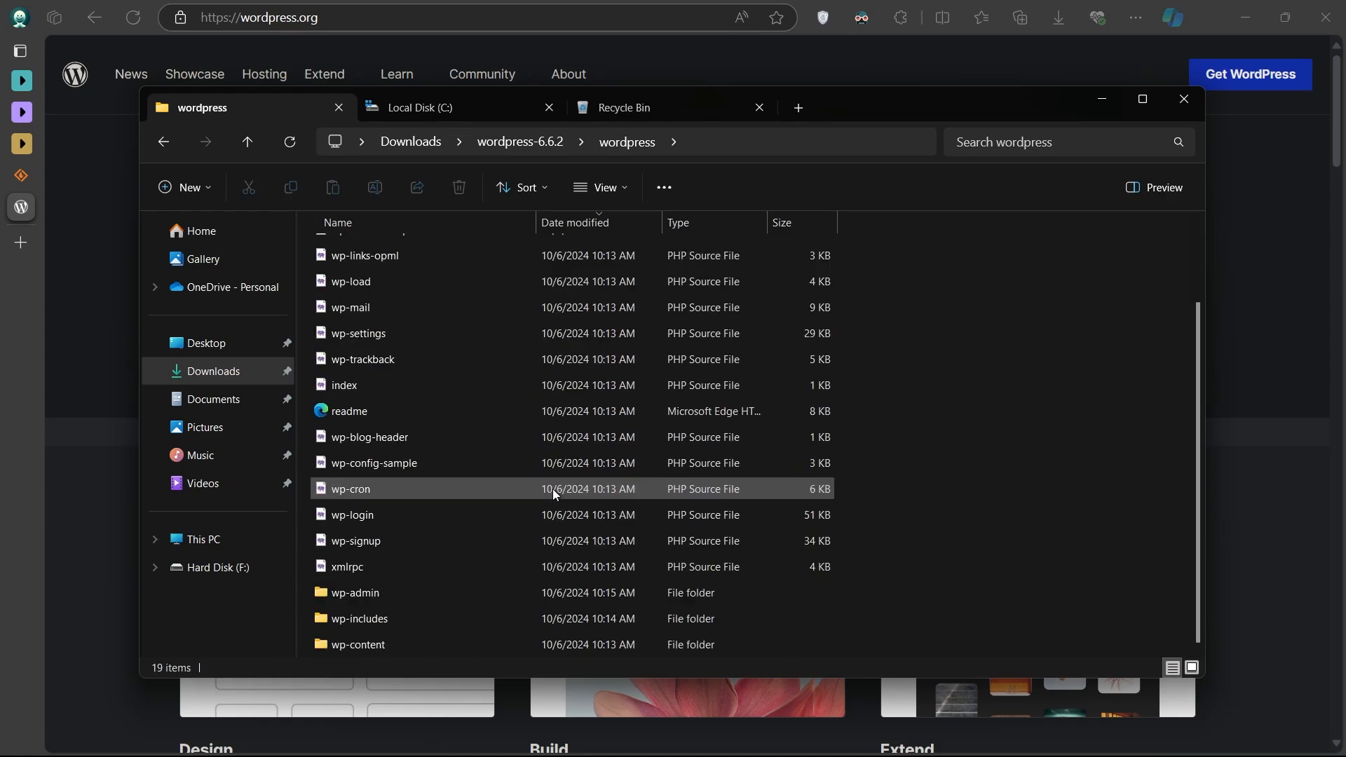
scroll(552, 490, "up", 2)
- Copy the wordpress folder from wordpress-6.6.2, keeping its name unchanged
key("alt+Left")
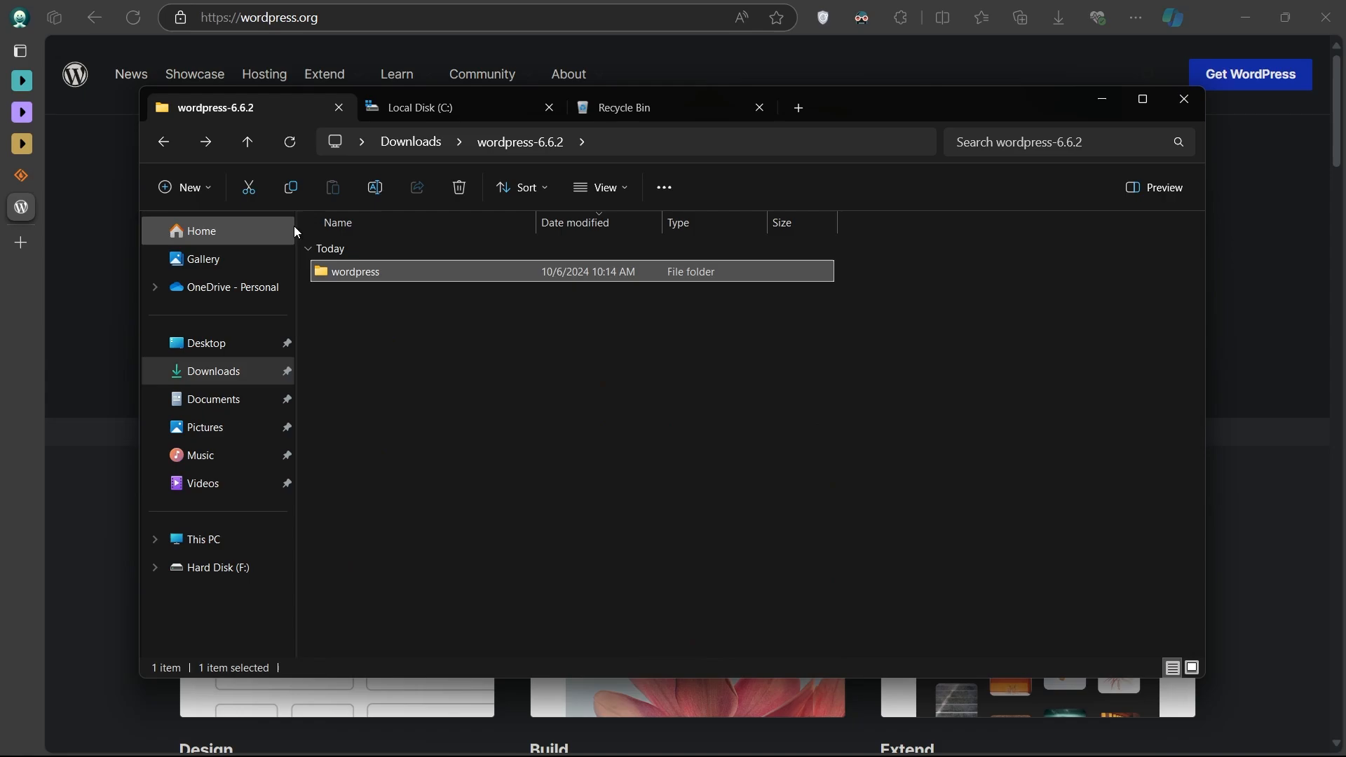
left_click(347, 272)
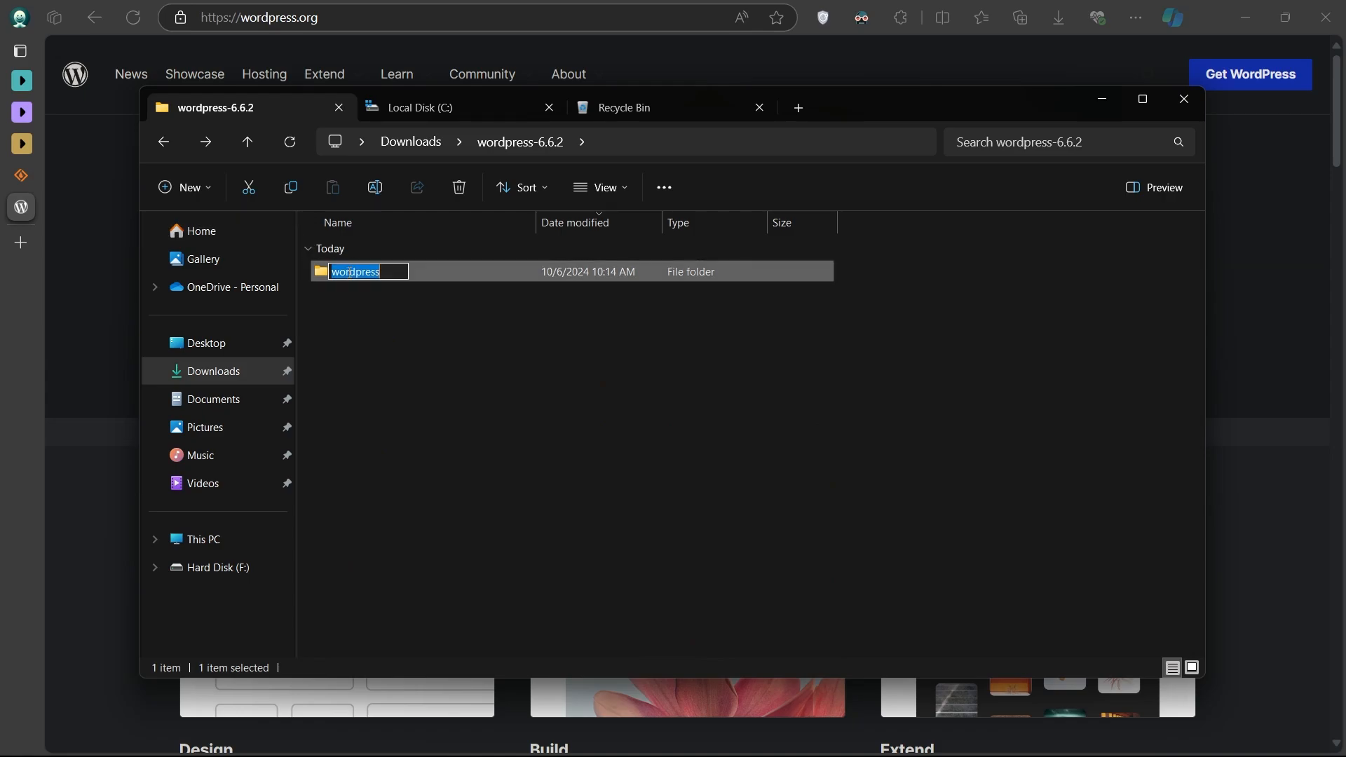
key("Escape")
key("ctrl+c")
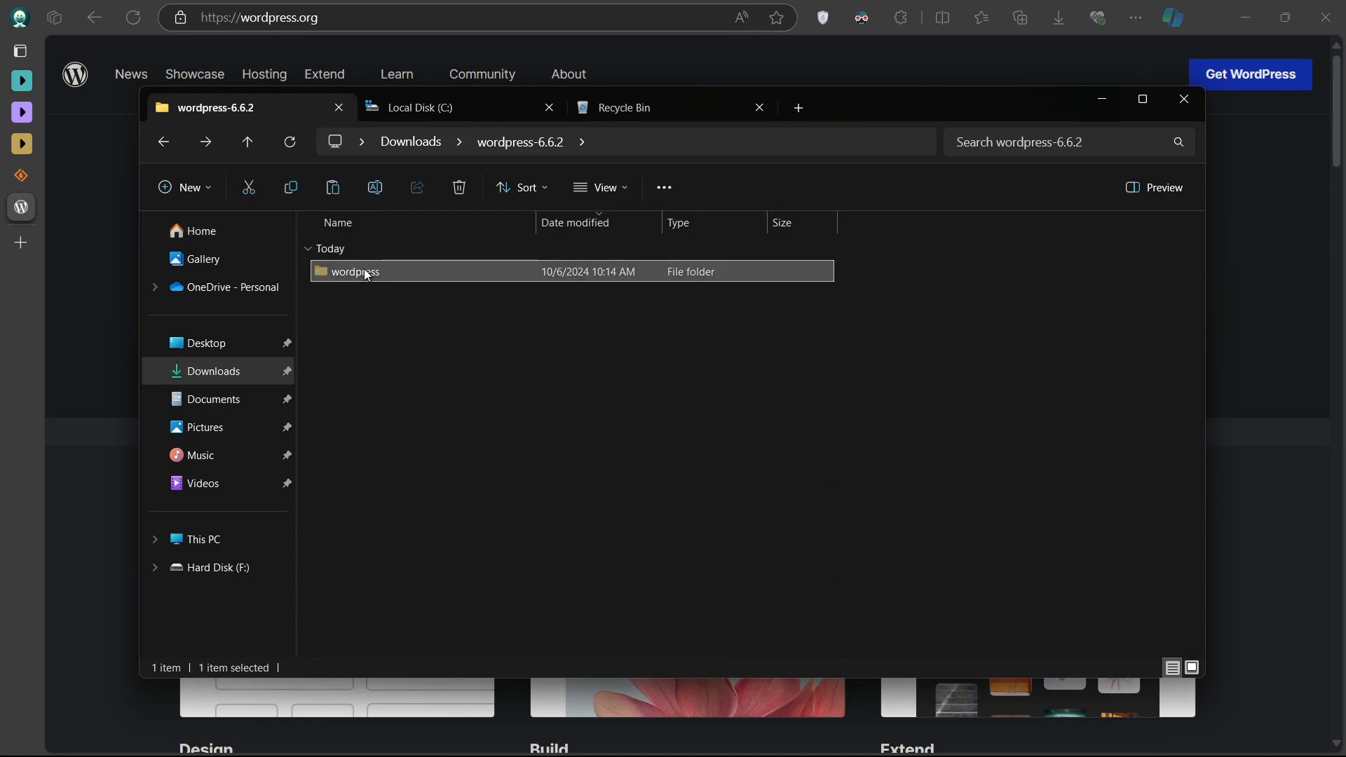
left_click(413, 340)
- Navigate to C:\xampp\htdocs on Local Disk (C:)
left_click(457, 112)
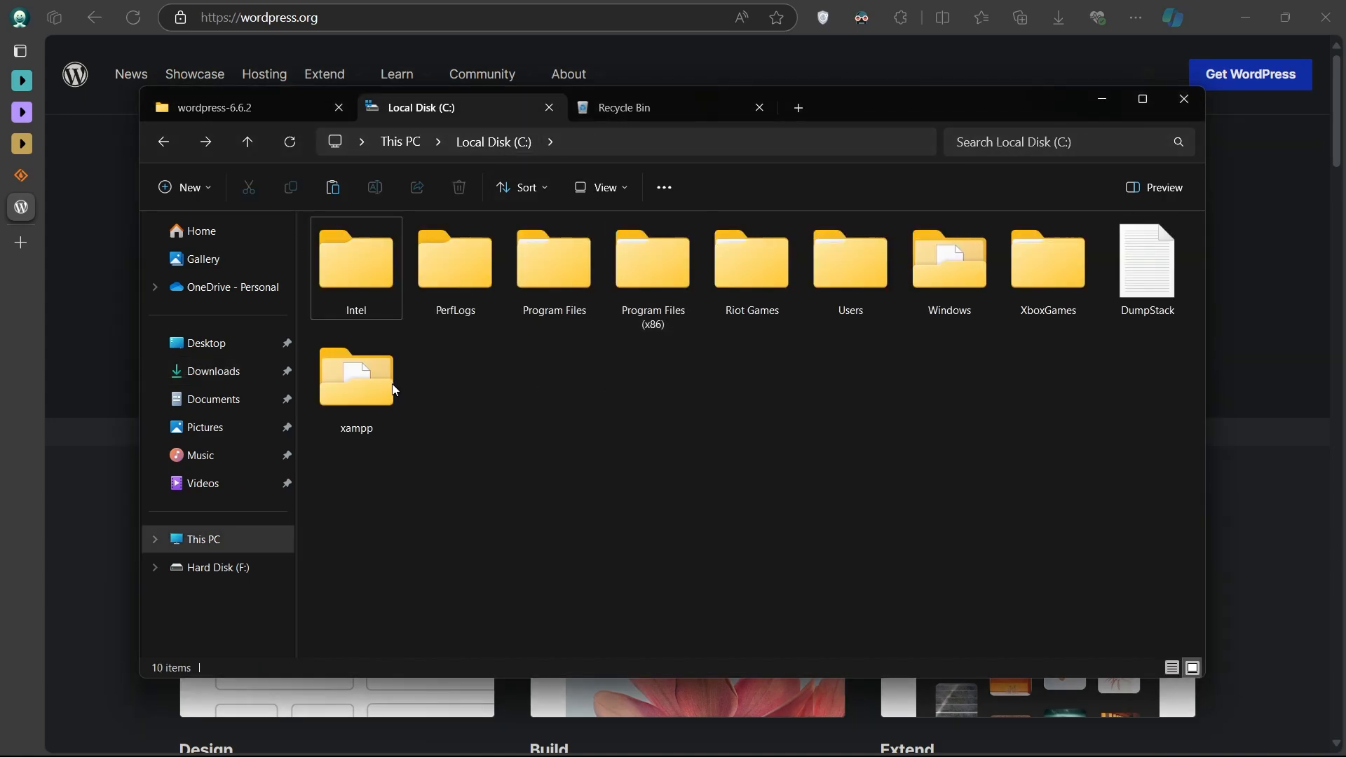
double_click(343, 380)
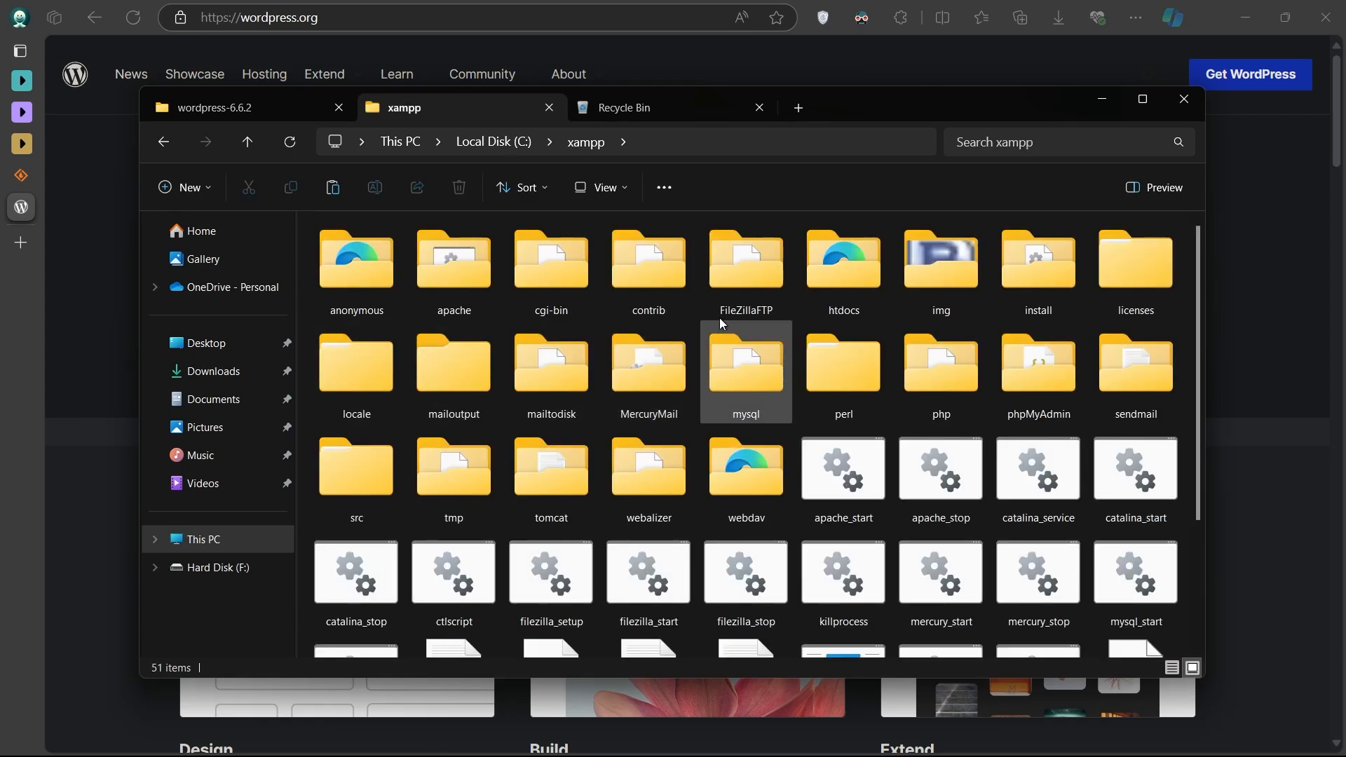
double_click(819, 278)
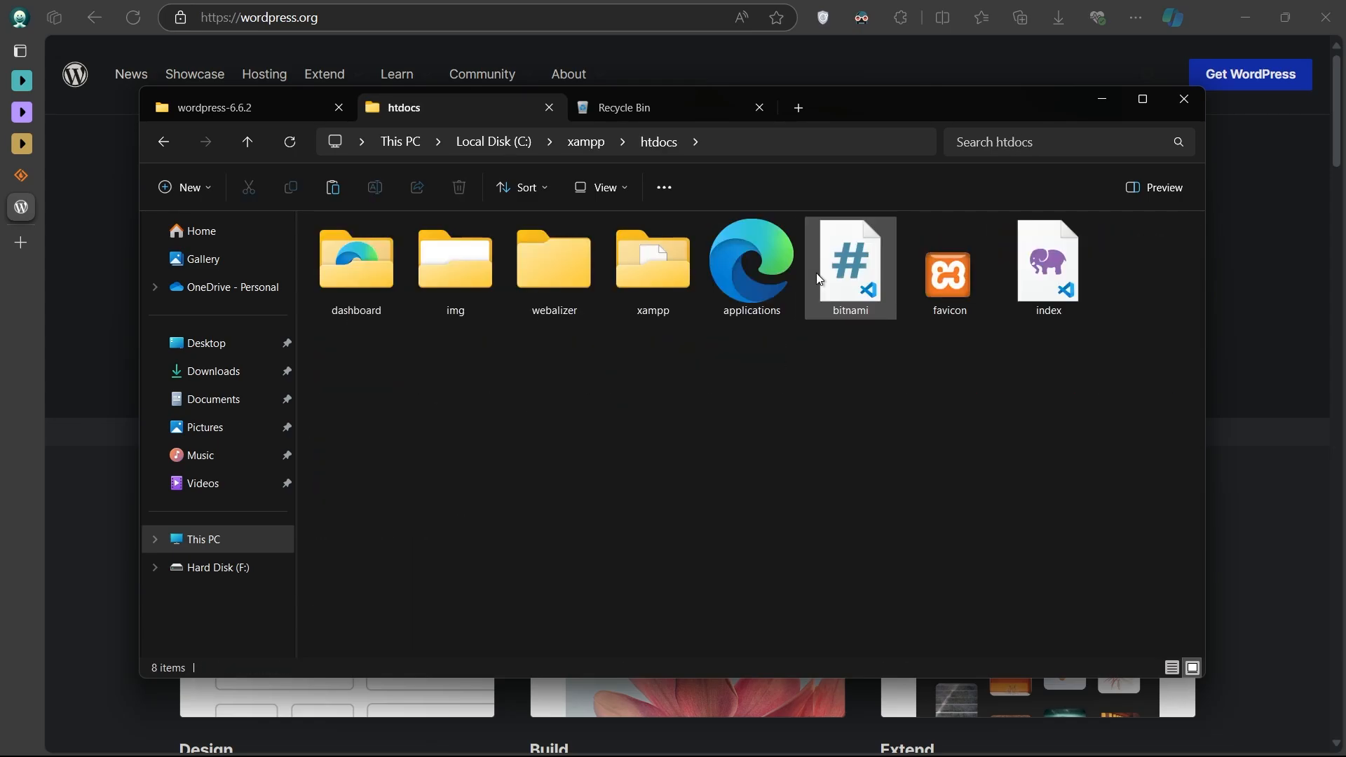
- Create a mywordpress folder in htdocs and paste the copied wordpress folder into it
right_click(769, 373)
mouse_move(922, 517)
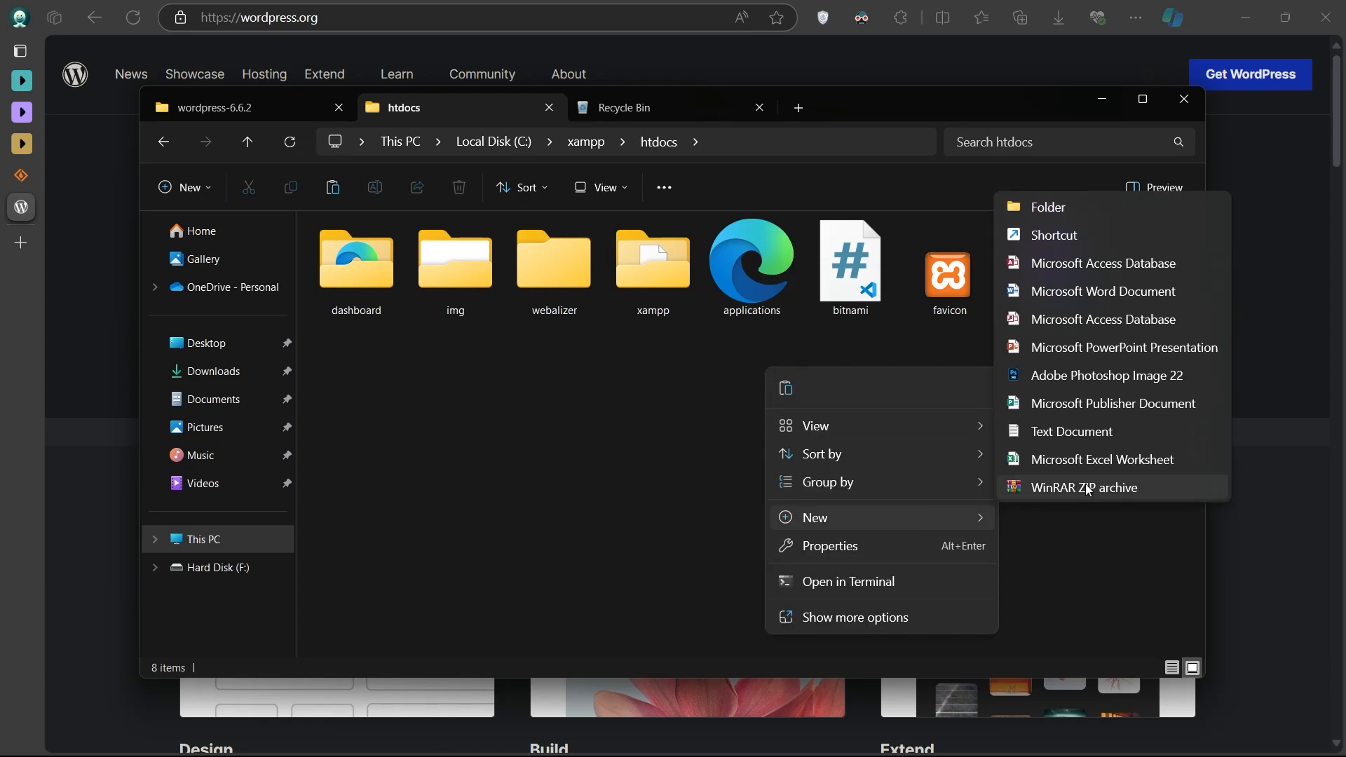
left_click(1087, 209)
type("mywordpress")
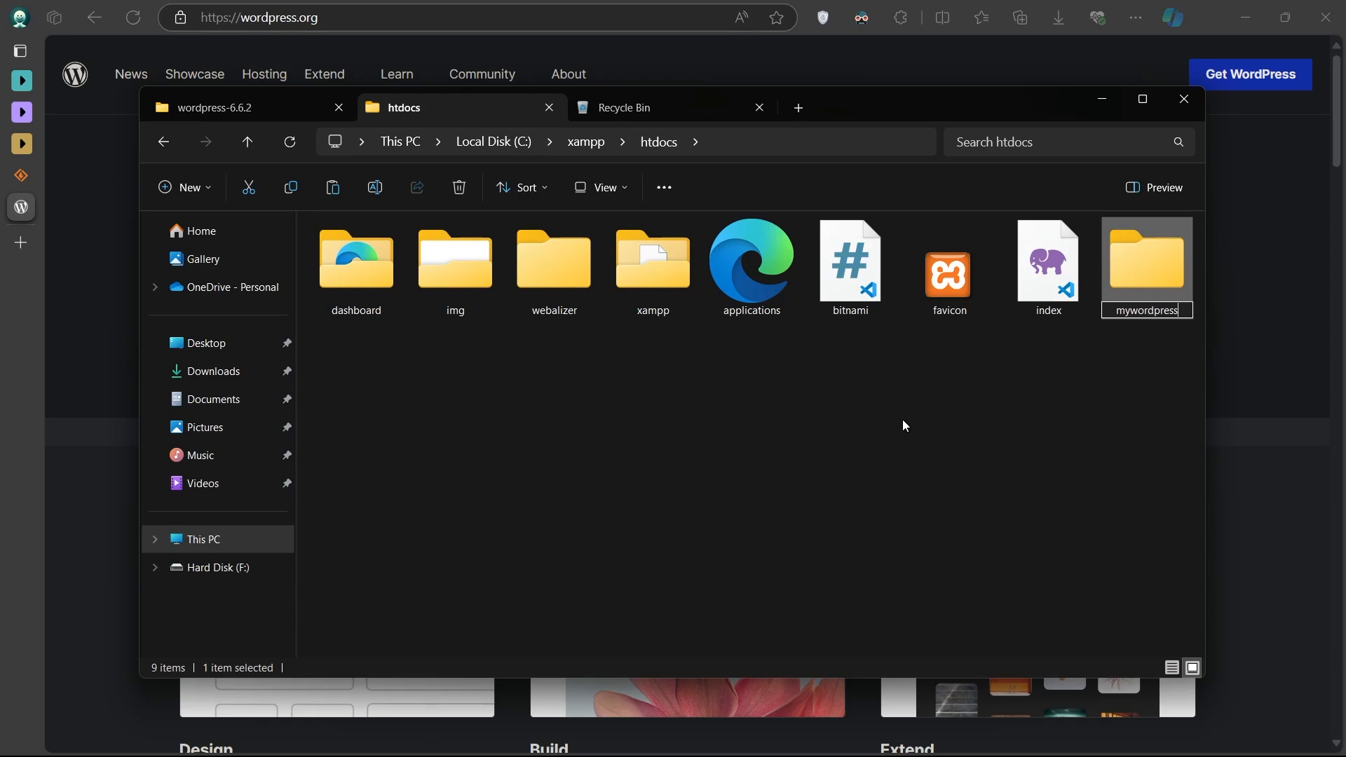
key("Return")
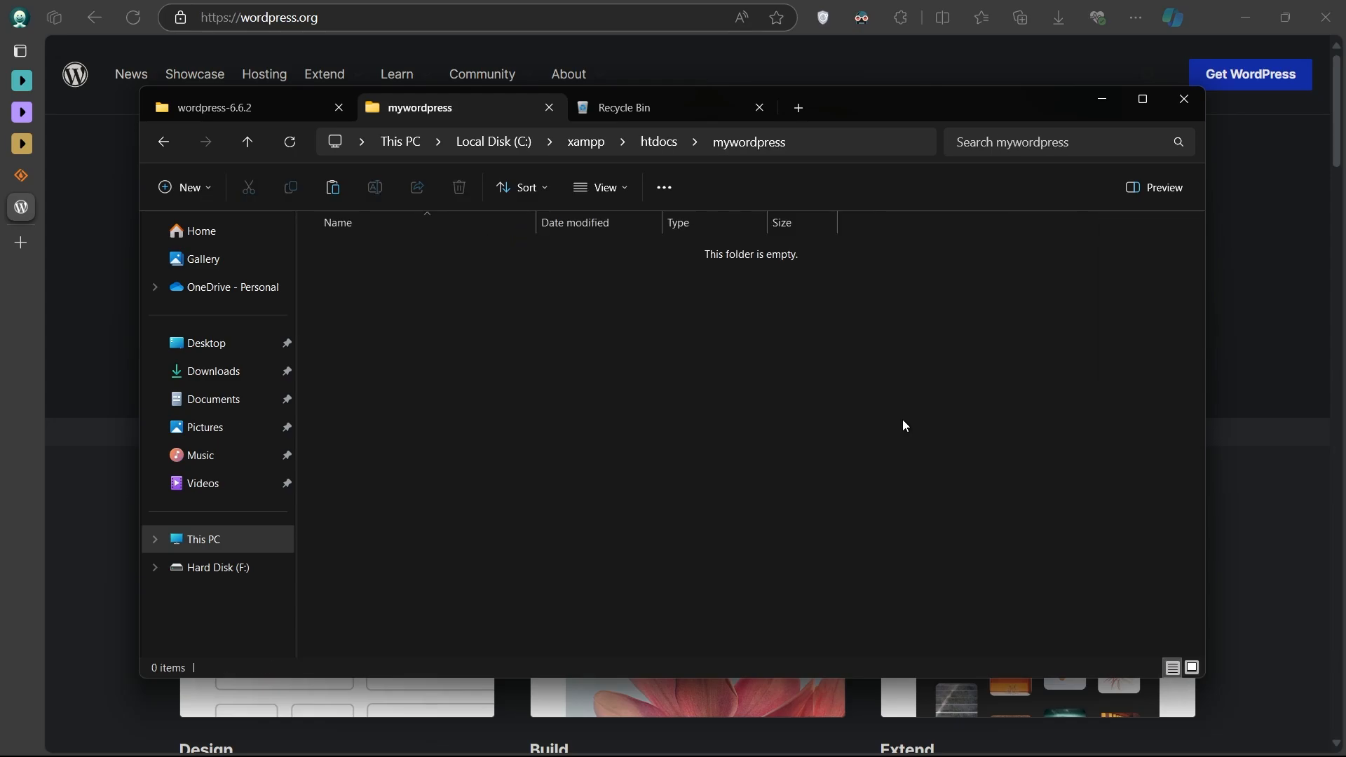
key("ctrl+v")
- Move all 19 WordPress files out of the wordpress subfolder directly into mywordpress
left_click(903, 419)
double_click(379, 253)
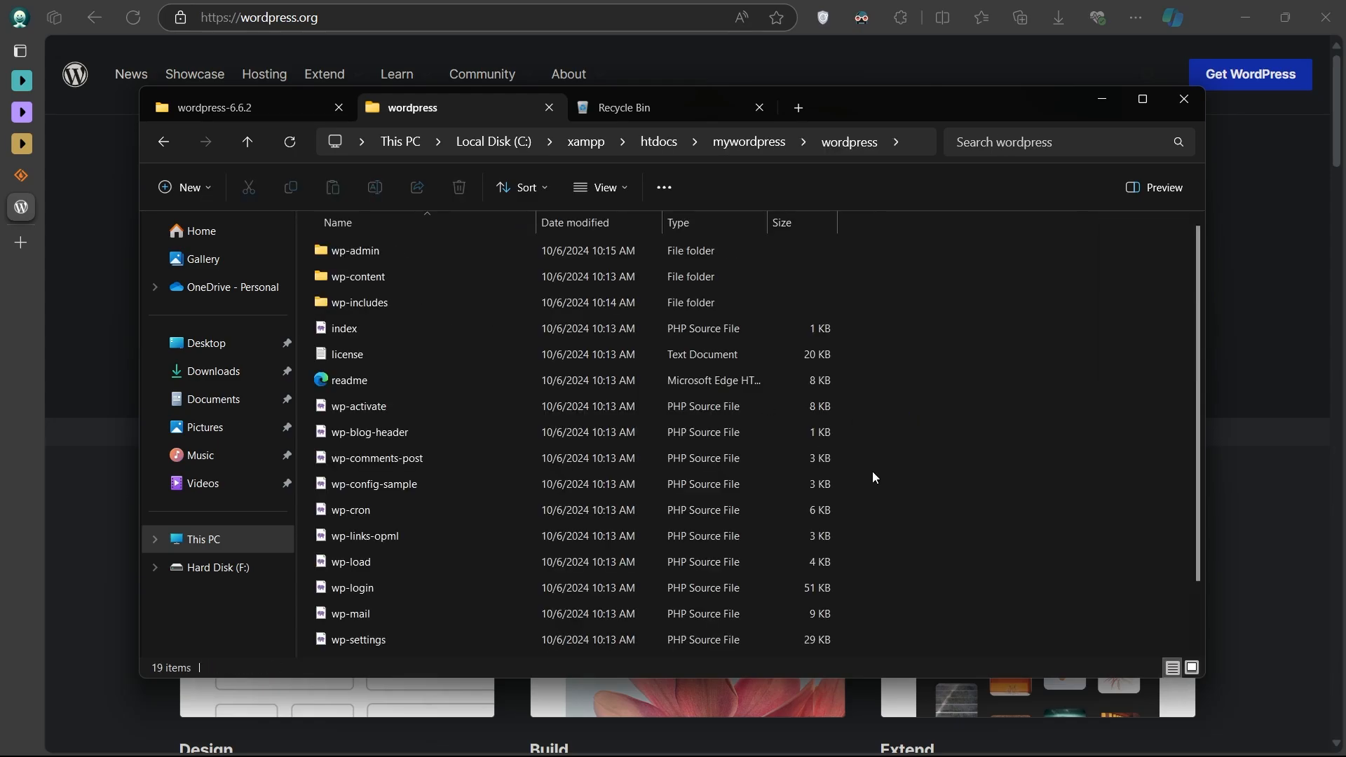
key("ctrl+a")
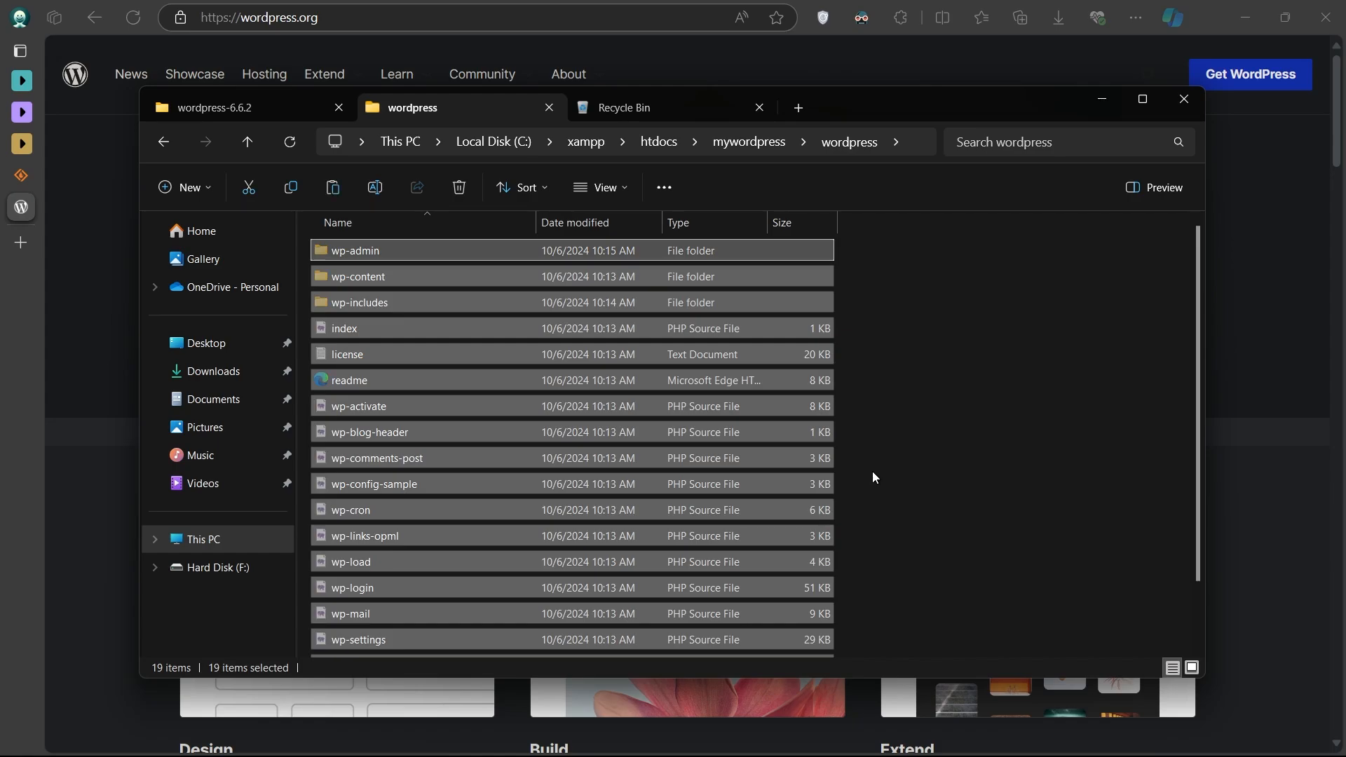
key("ctrl+x")
key("alt+Left")
left_click(638, 373)
key("ctrl+v")
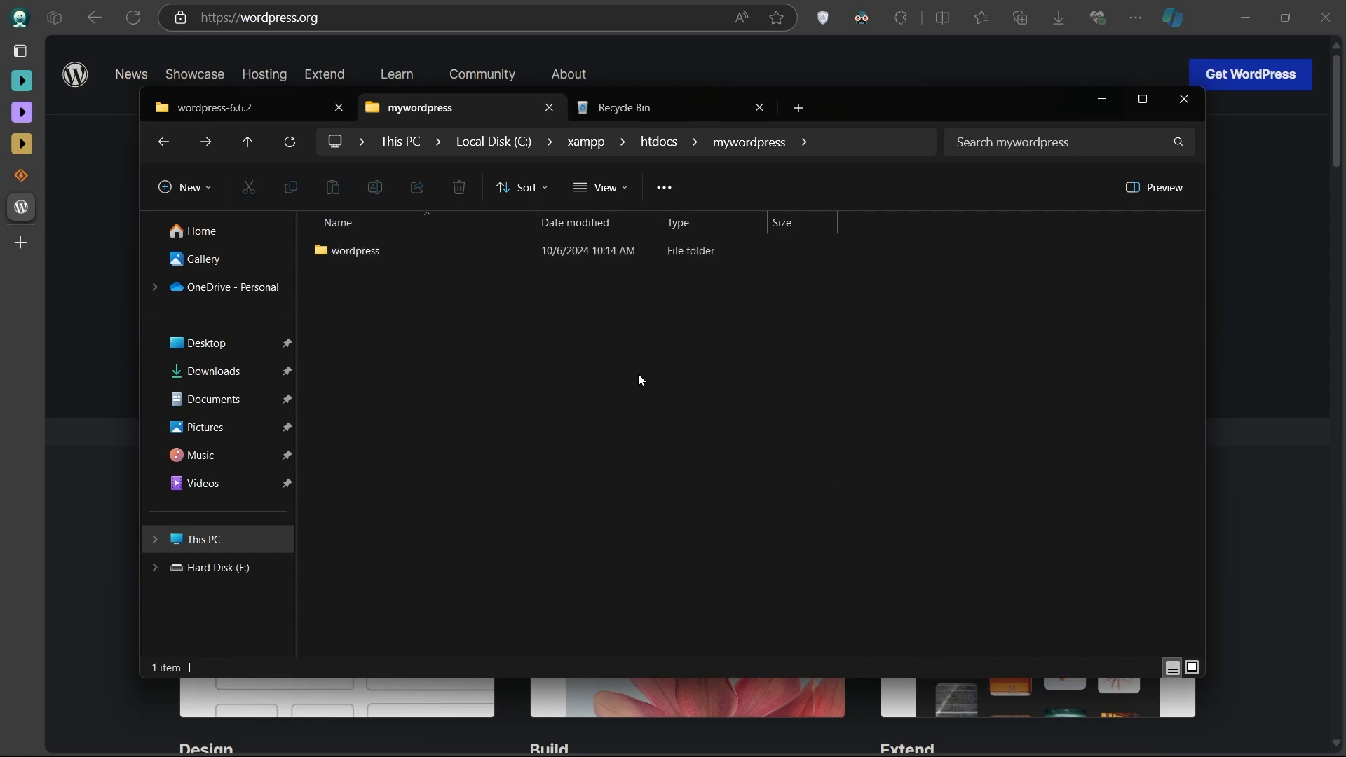
- Delete the now-empty wordpress folder and return to htdocs
left_click(442, 249)
key("Delete")
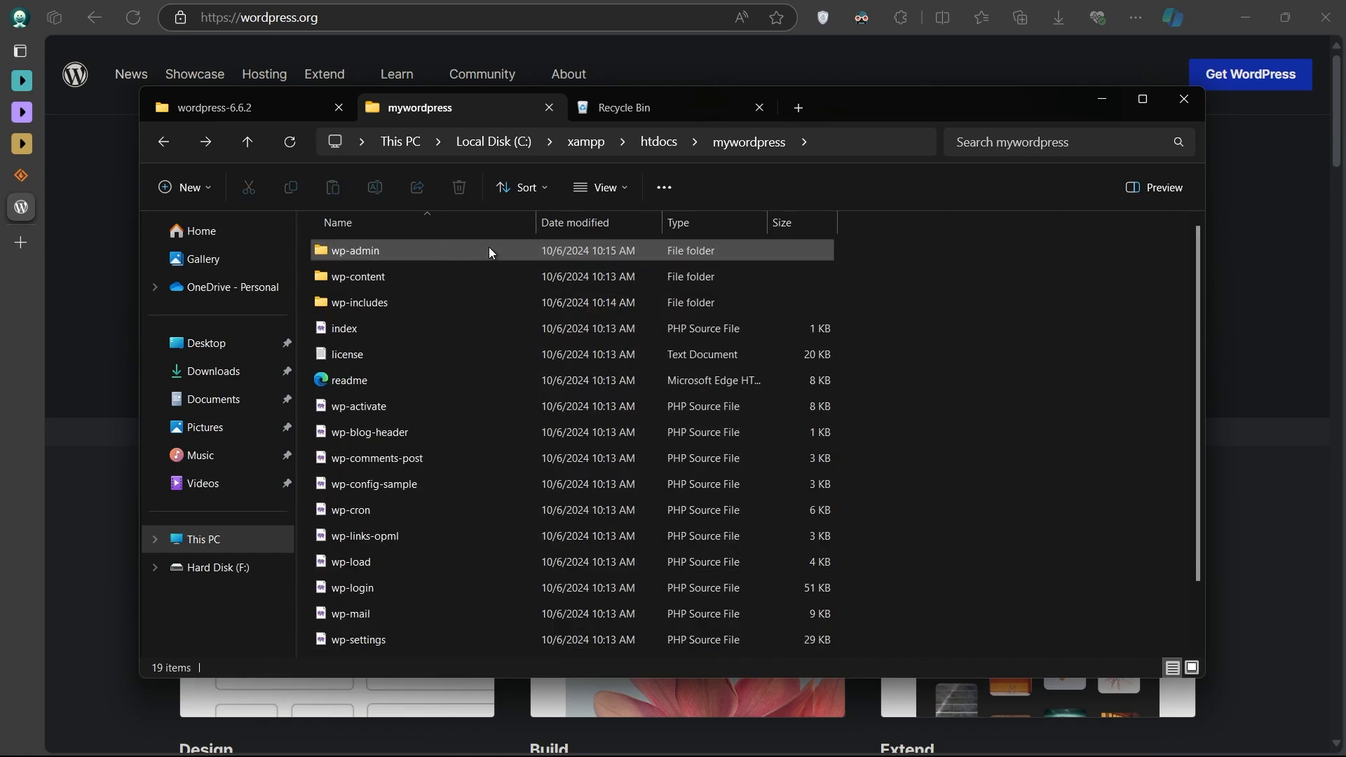
scroll(922, 349, "down", 1)
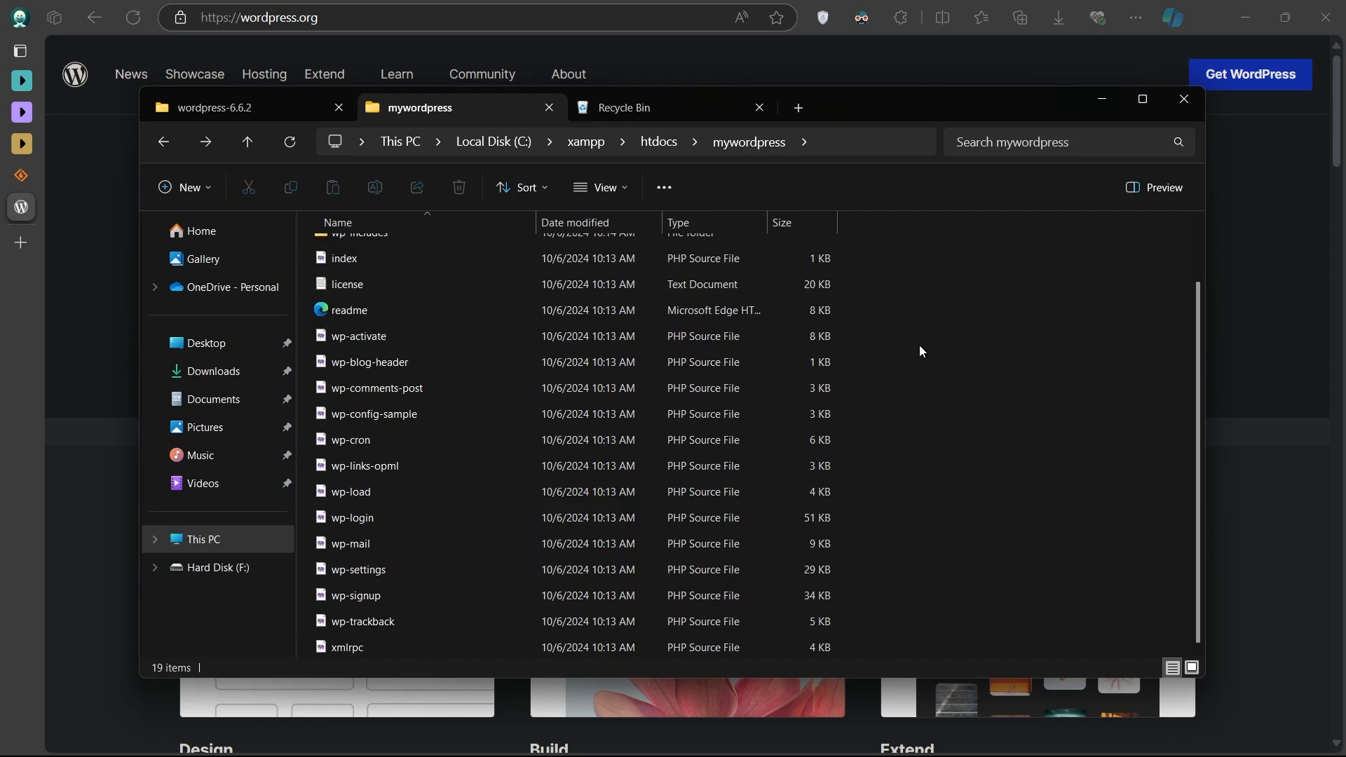
scroll(919, 345, "up", 2)
key("alt+Up")
left_click(705, 398)
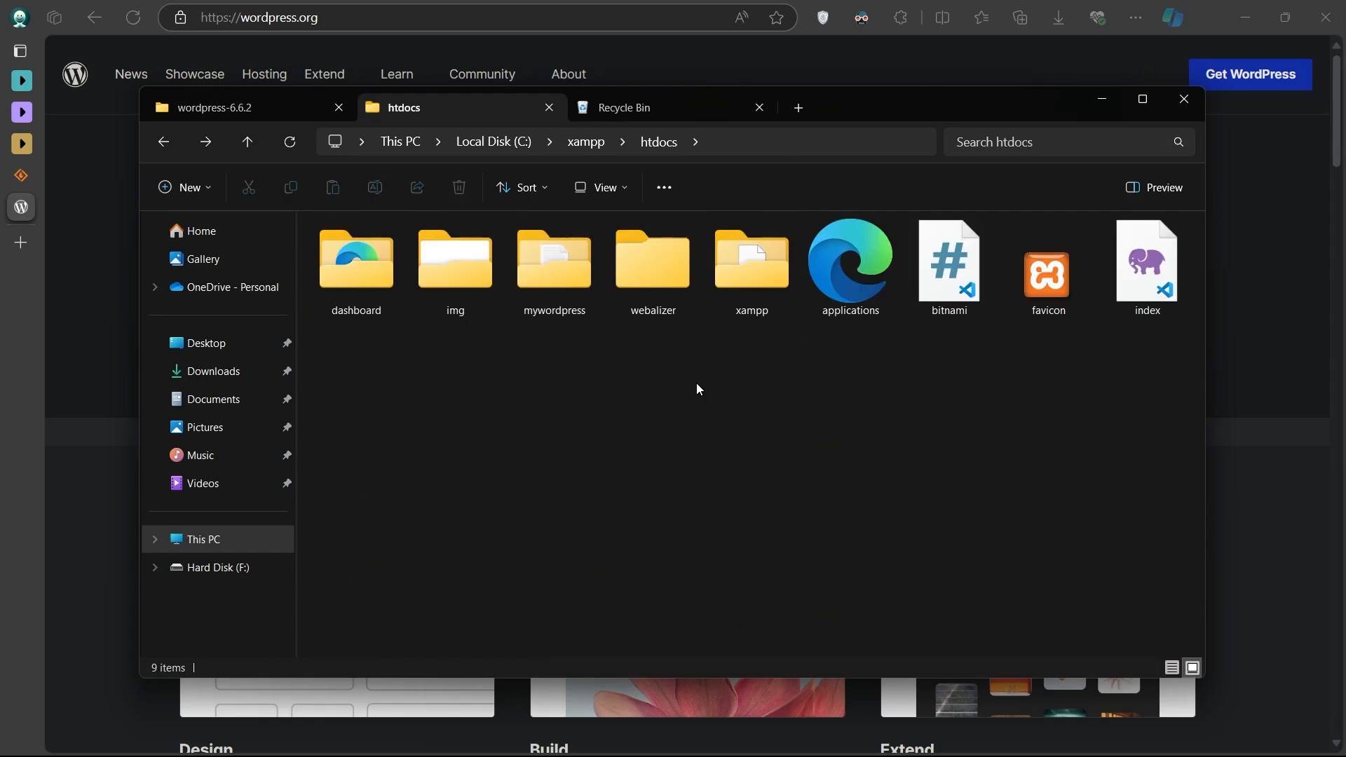
- Open localhost/phpmyadmin in a new tab and create a database named 'Second Example'
left_click(21, 243)
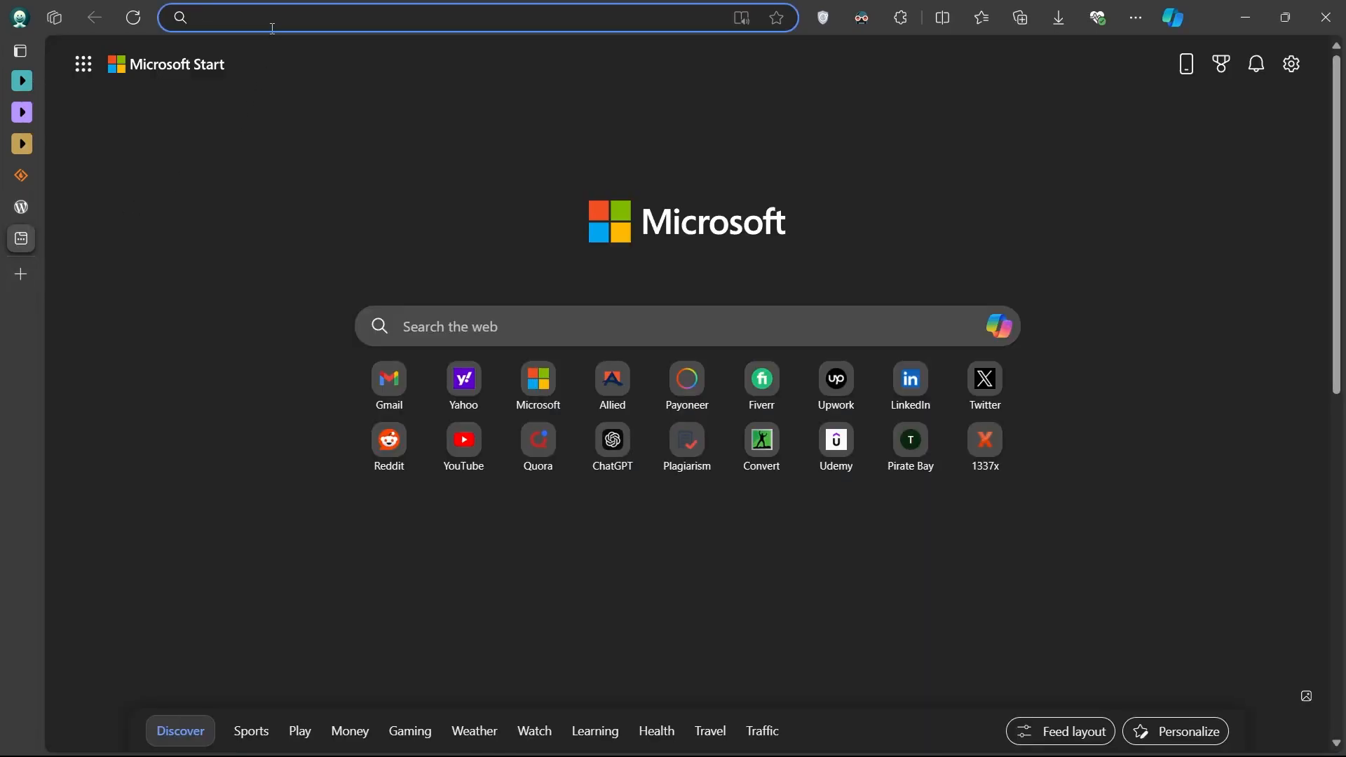
key("ctrl+v")
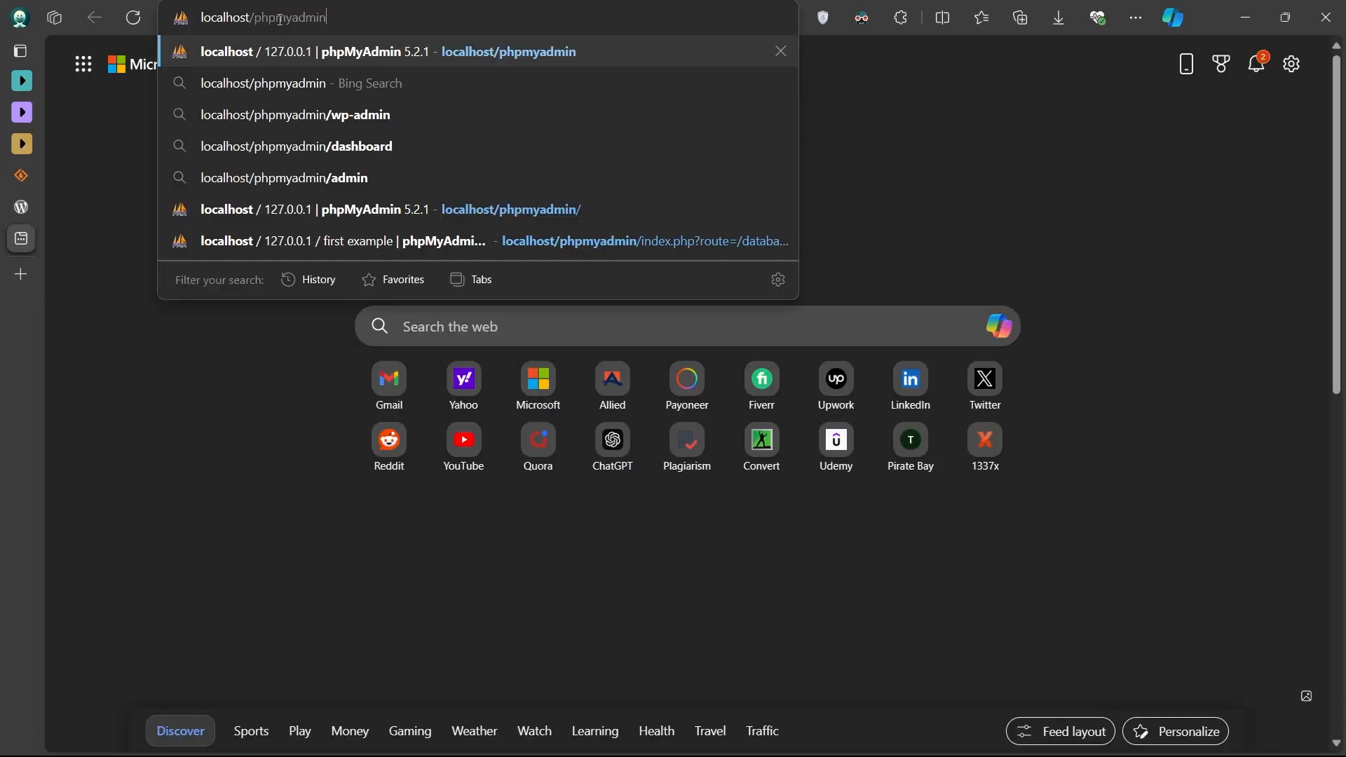
key("Return")
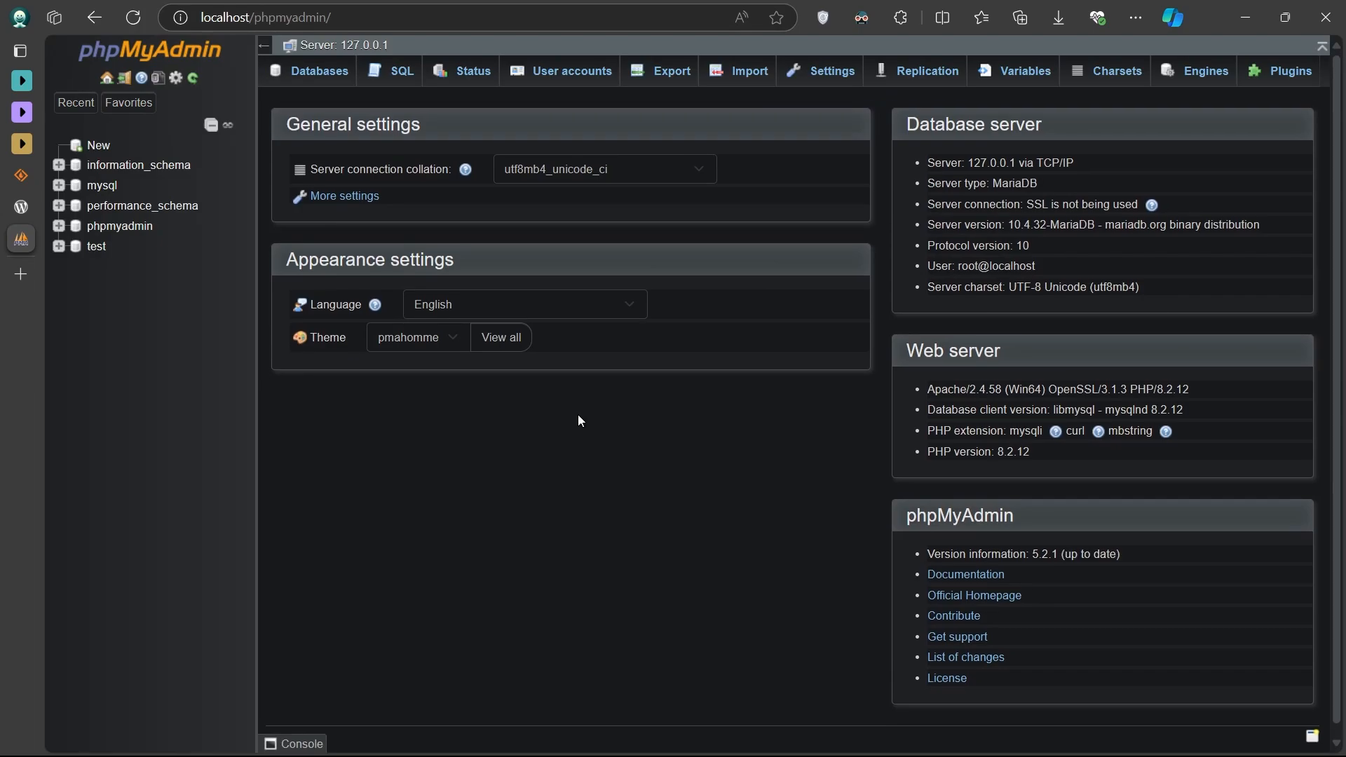
left_click(98, 146)
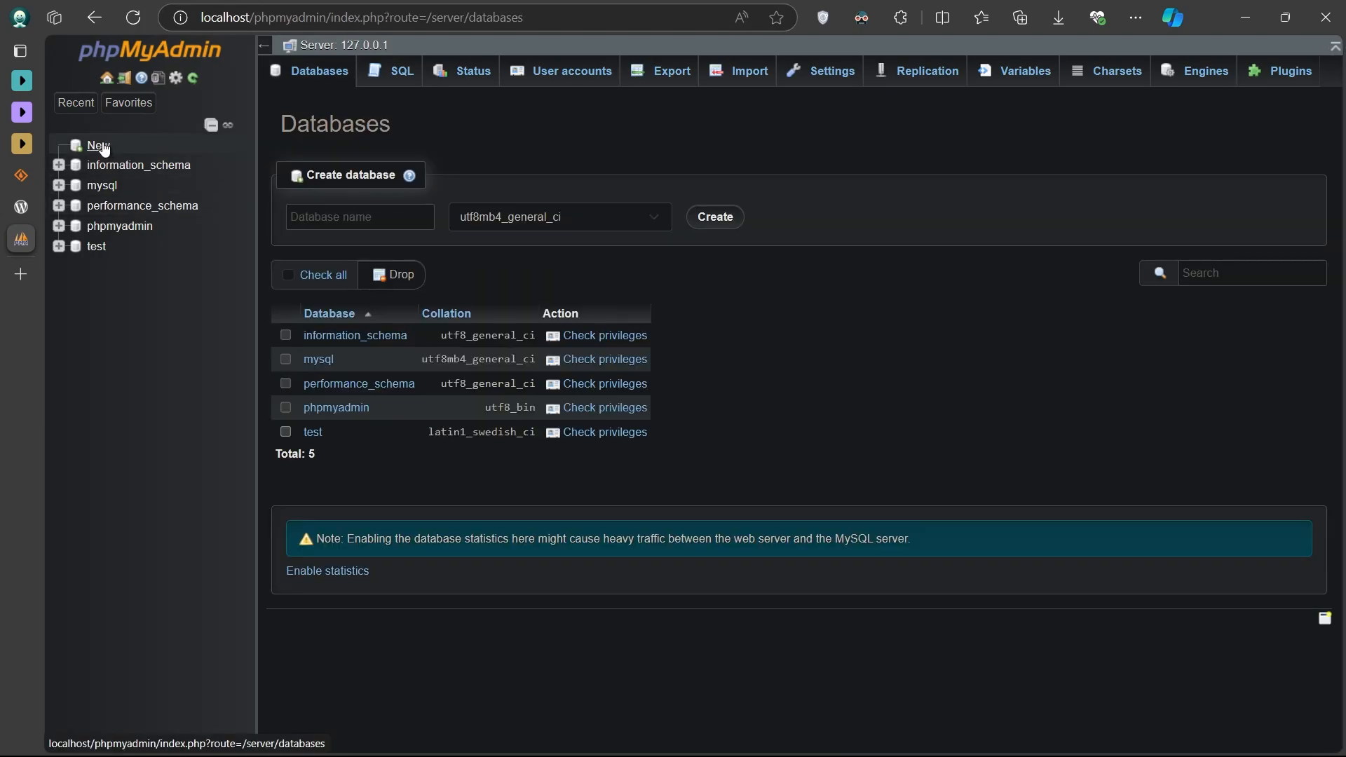
left_click(377, 220)
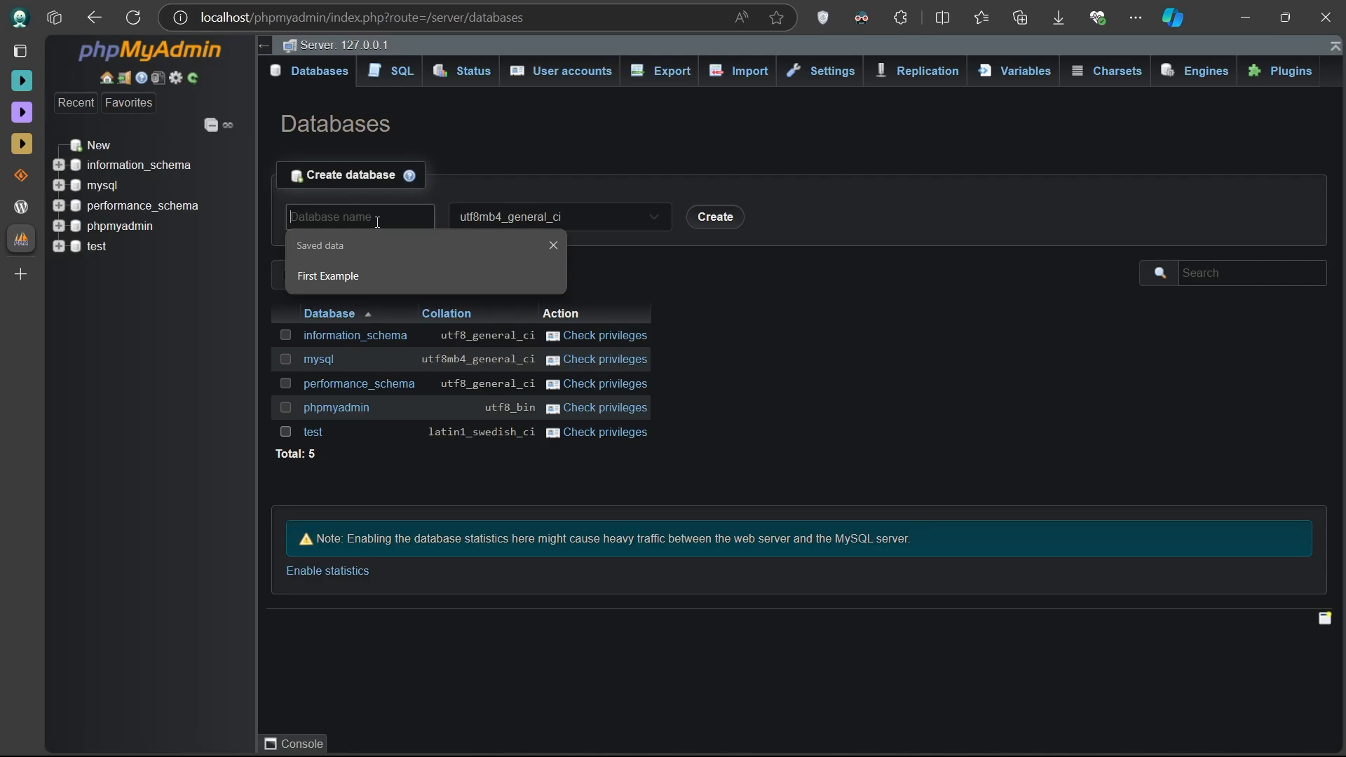
type("Second Exampl")
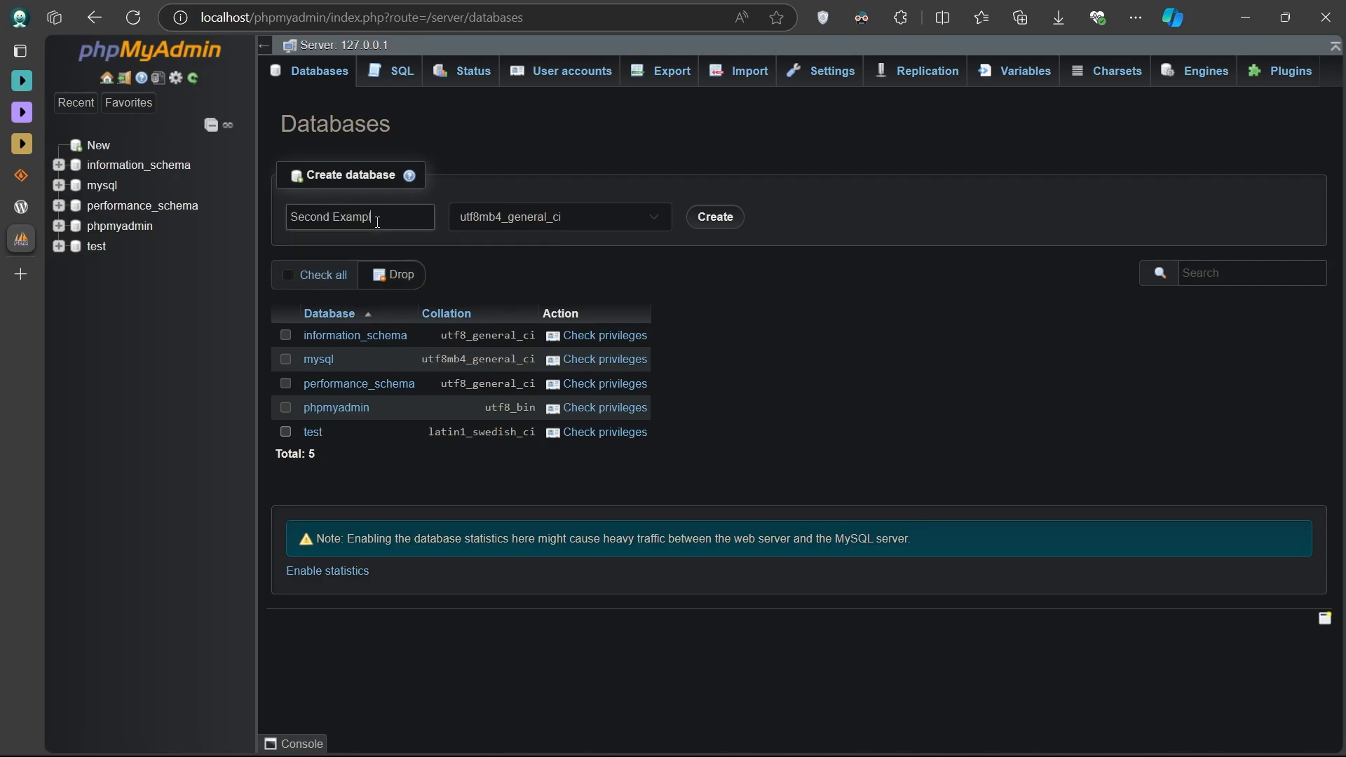
type("e")
left_click(710, 219)
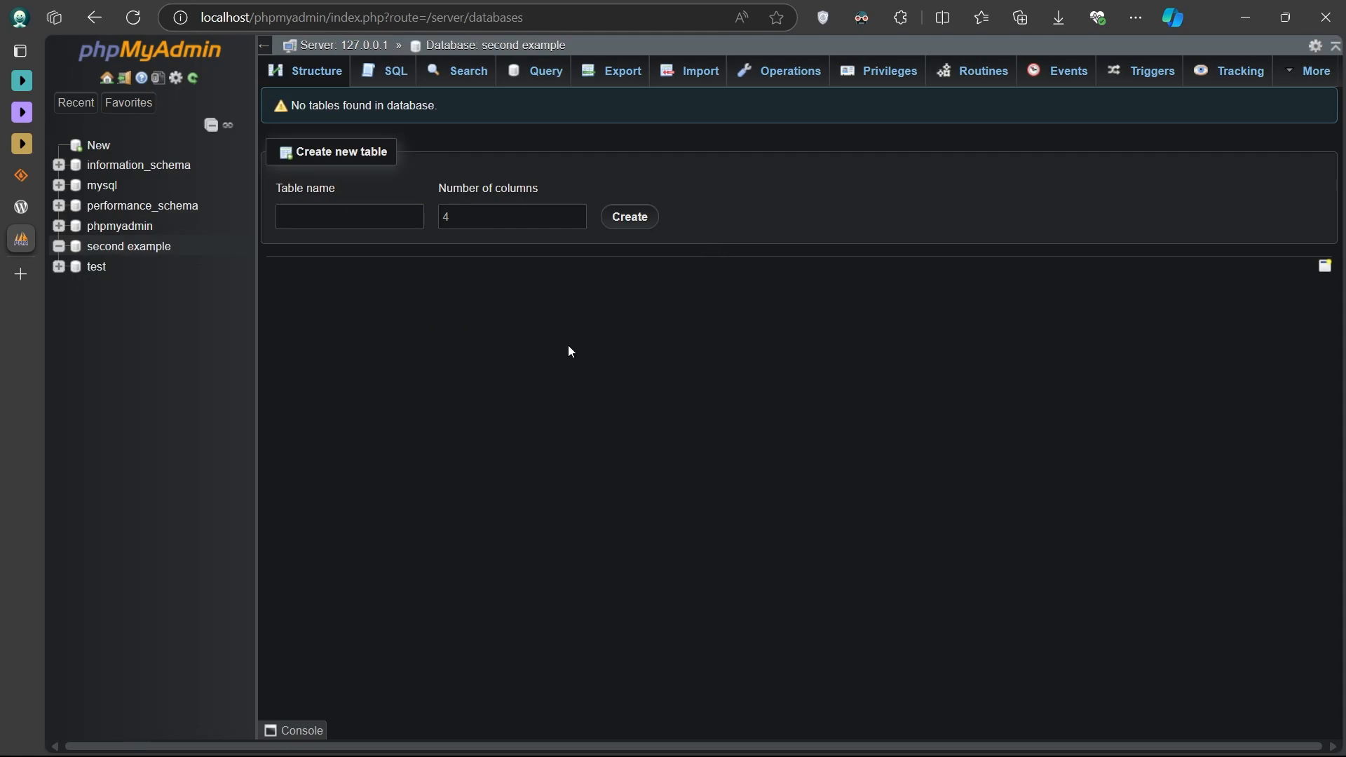
left_click(21, 273)
- Load localhost/mywordpress, keep English (United States), and proceed past the welcome page
type("localhost/mywordpress")
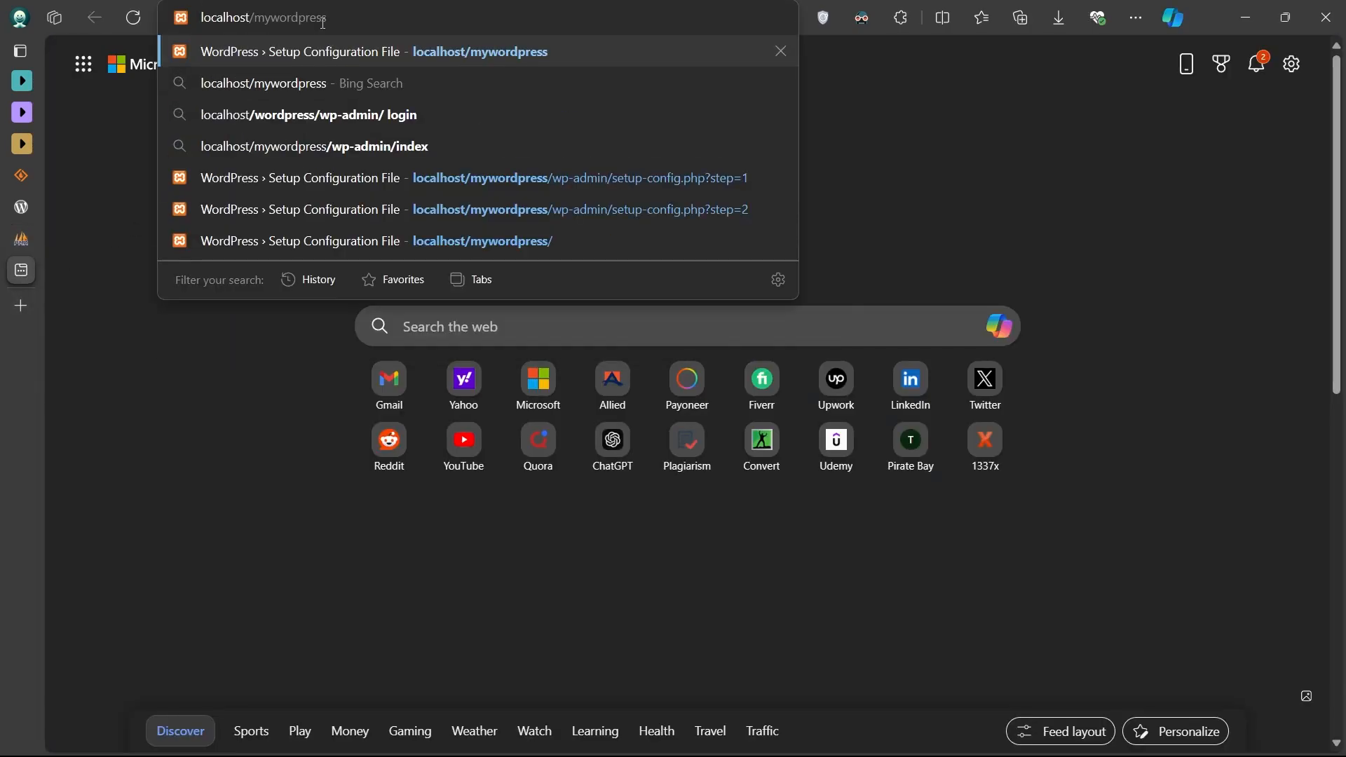
key("Return")
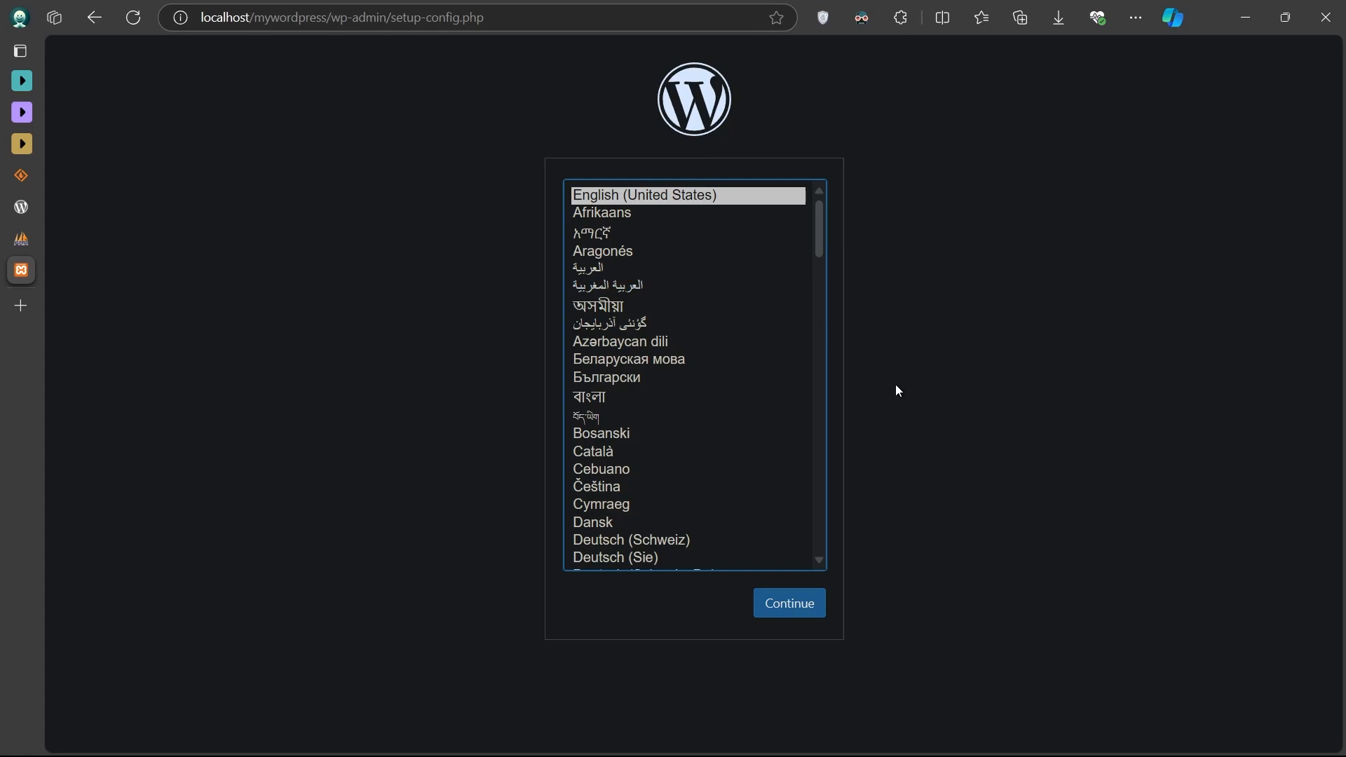
left_click(804, 596)
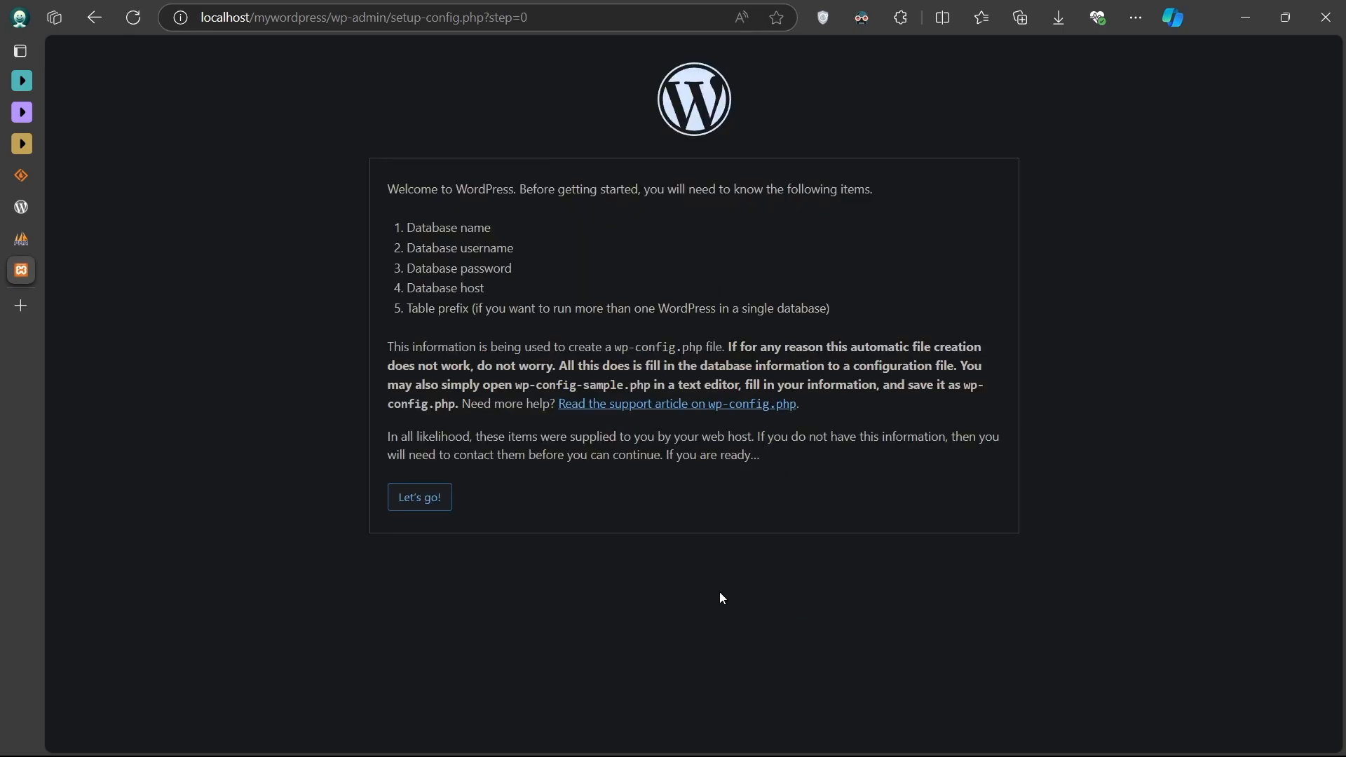
left_click(427, 506)
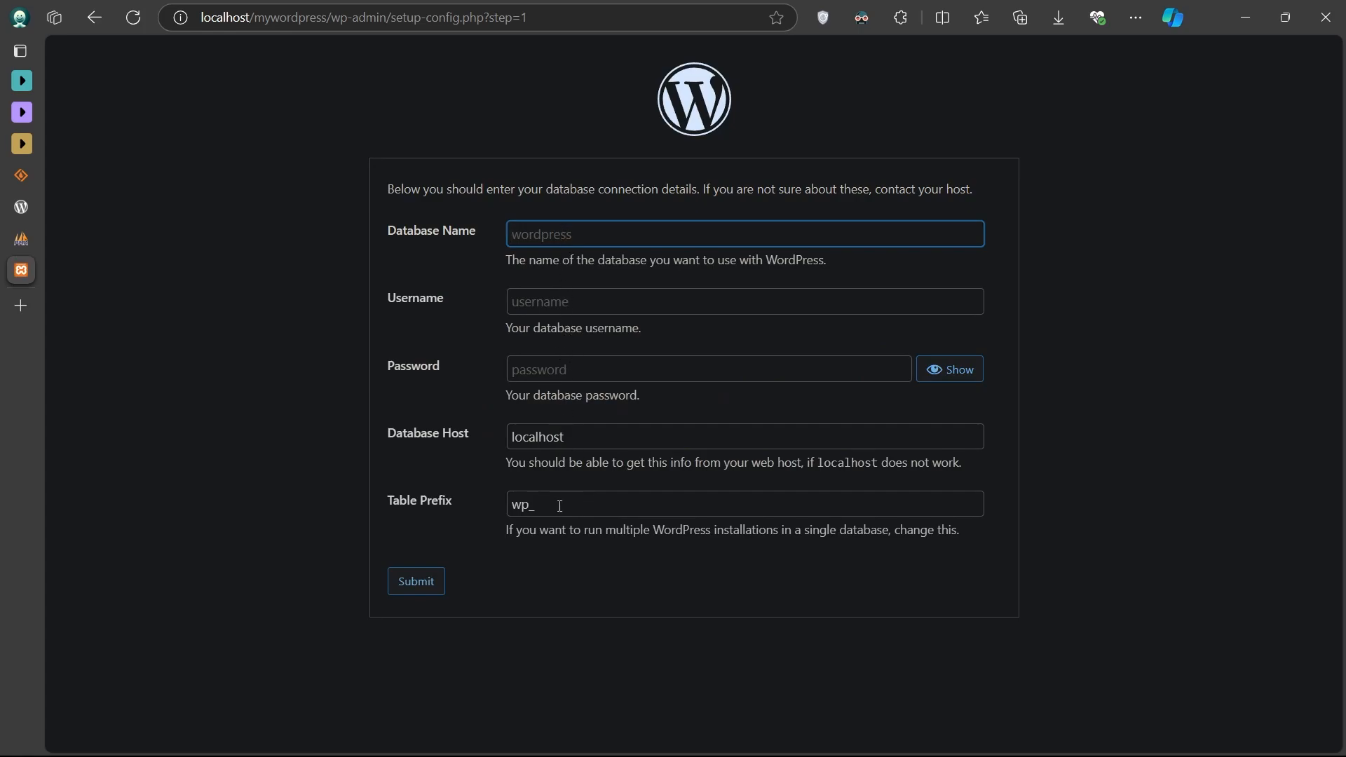
- Enter database name 'Second Example' and username 'root' in the connection form
left_click(559, 237)
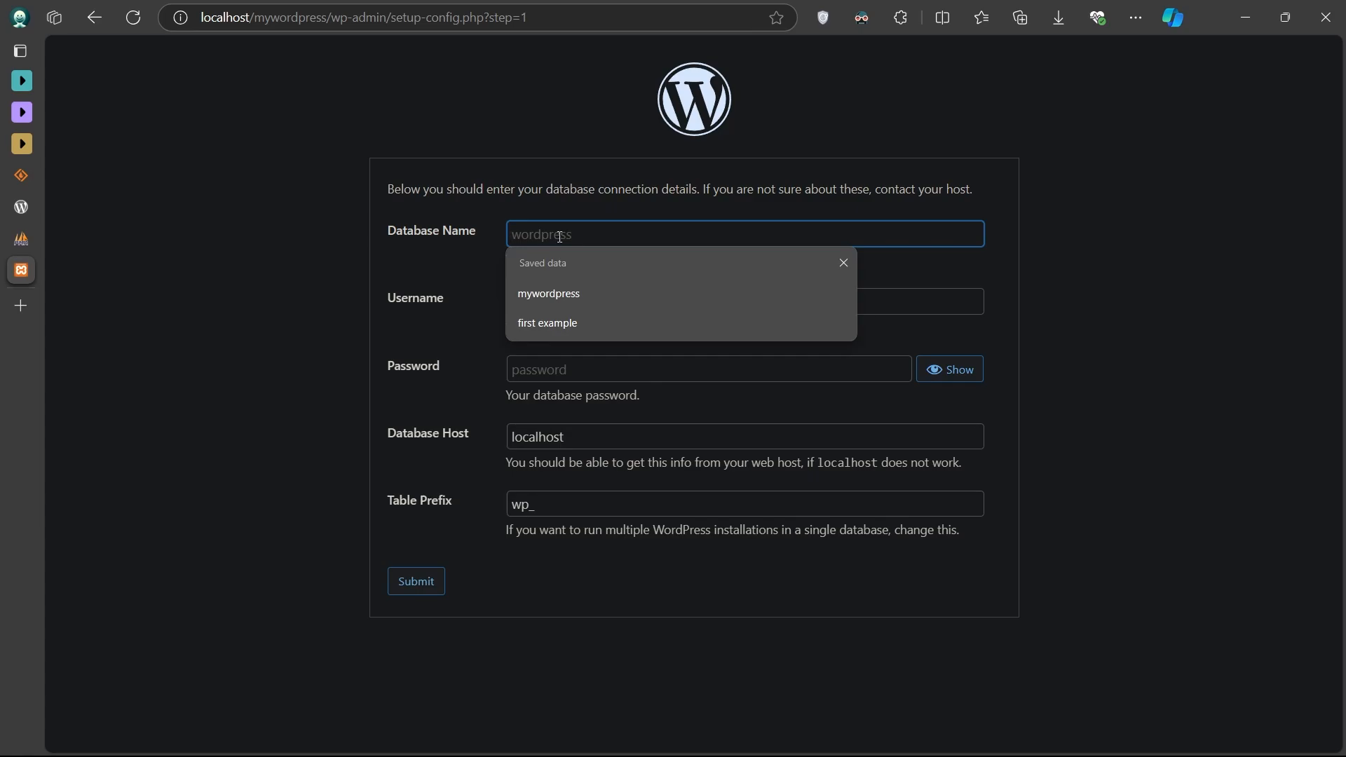
type("Second Exm")
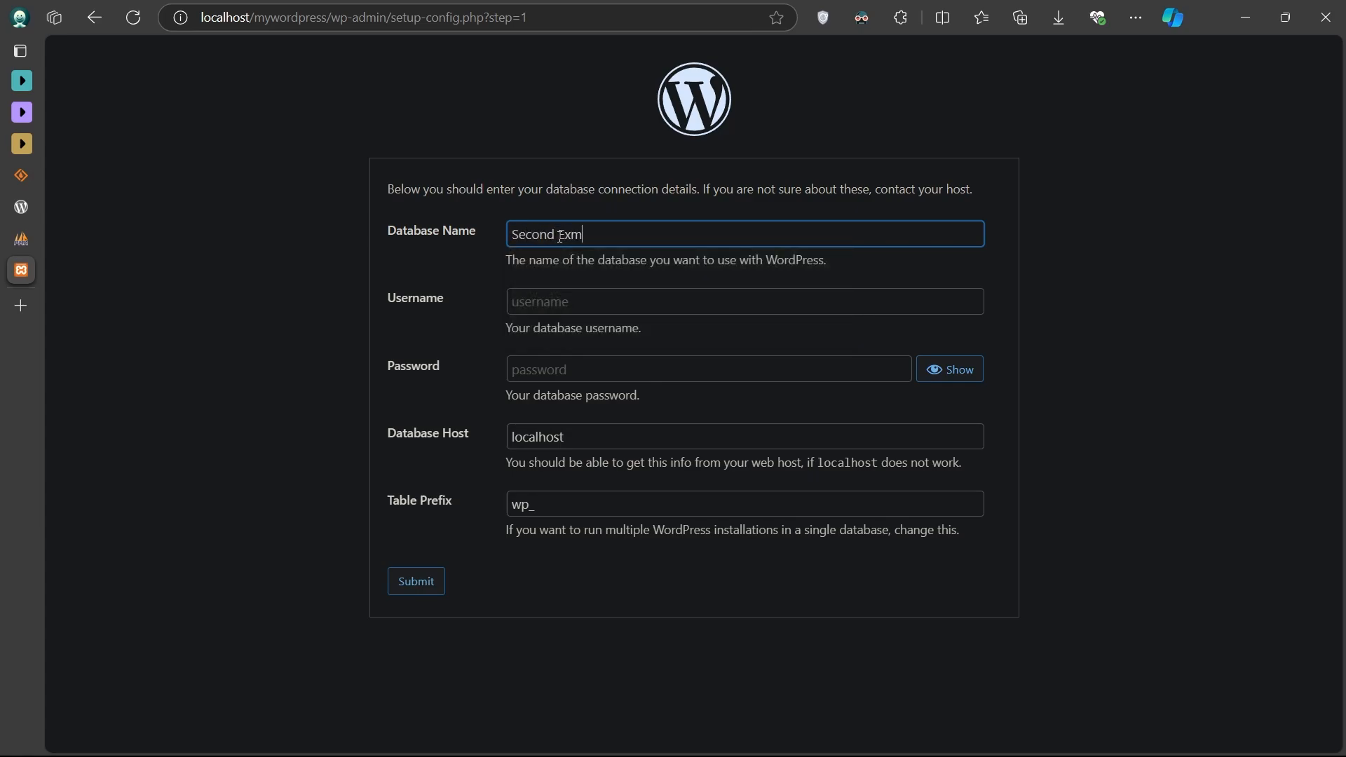
key("BackSpace")
type("ample")
left_click(579, 302)
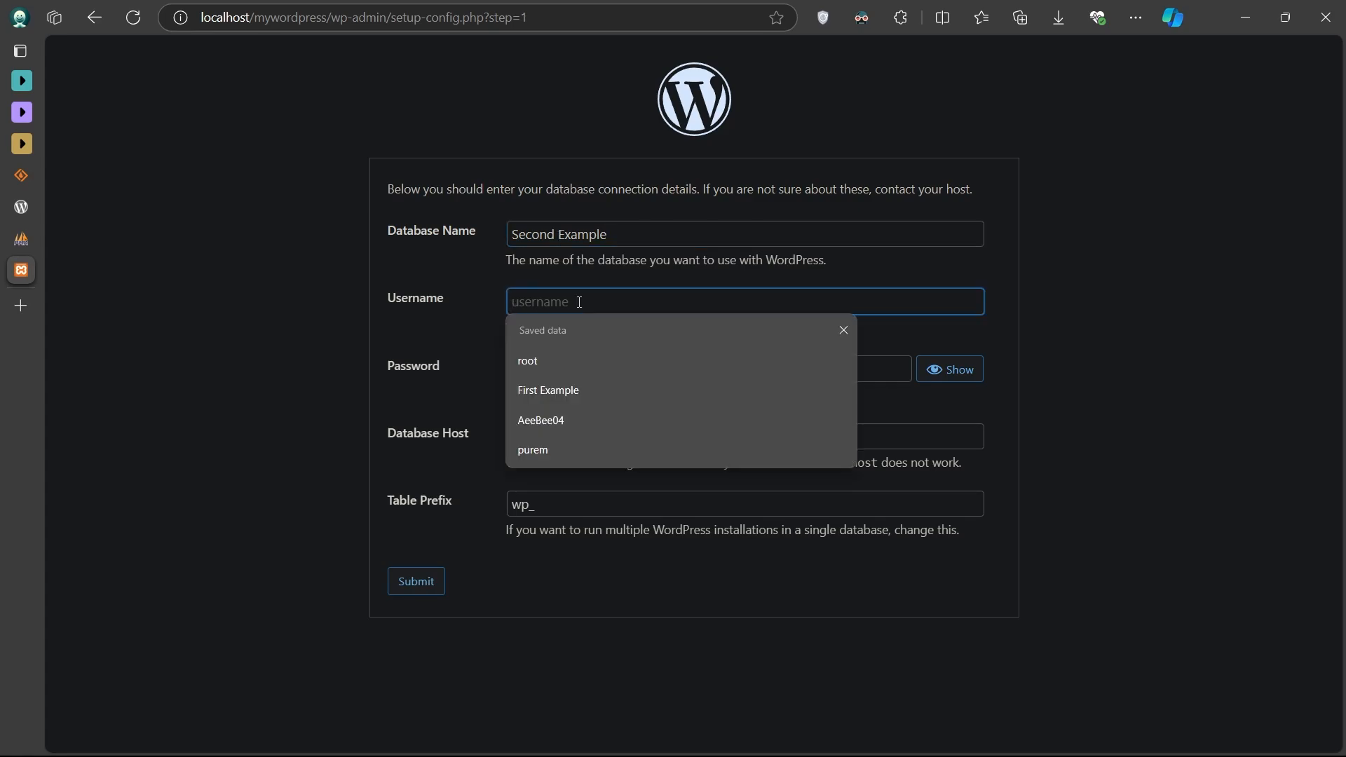
left_click(565, 420)
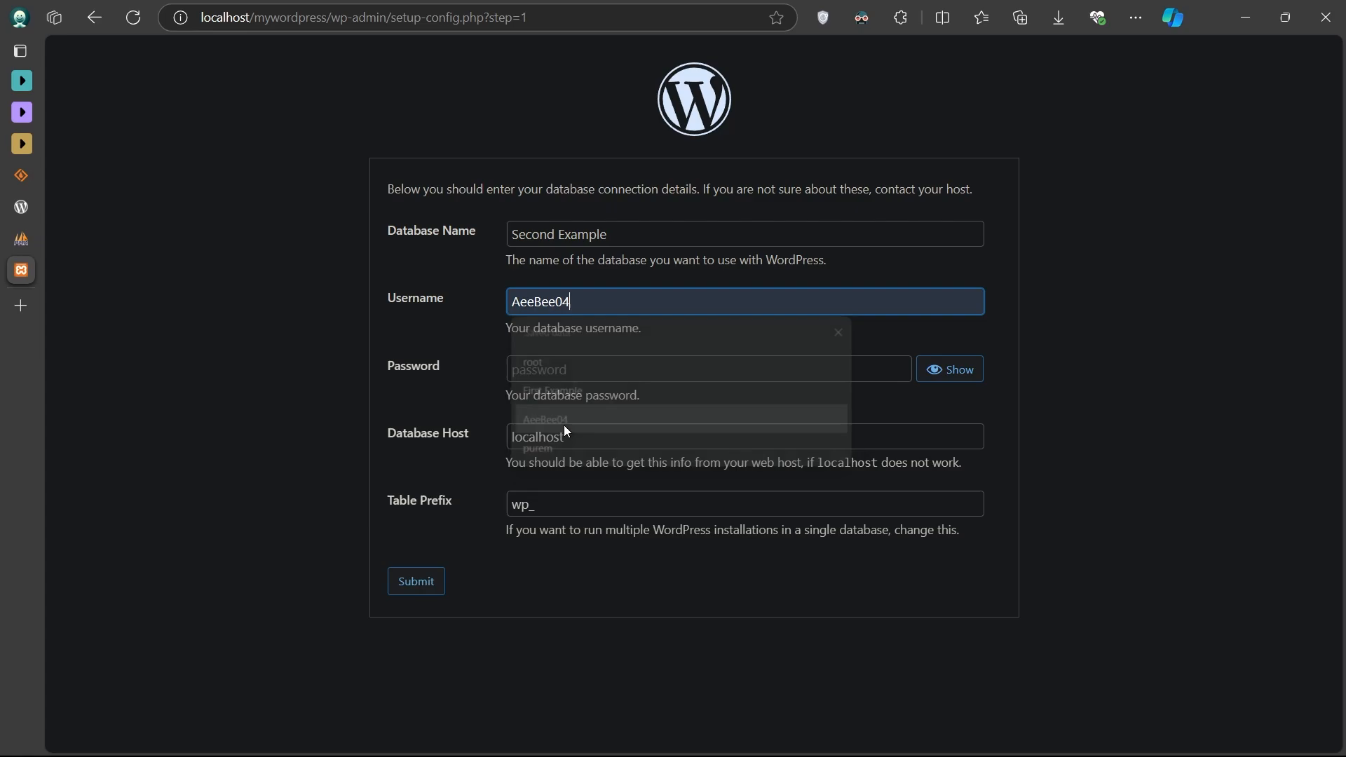
double_click(540, 300)
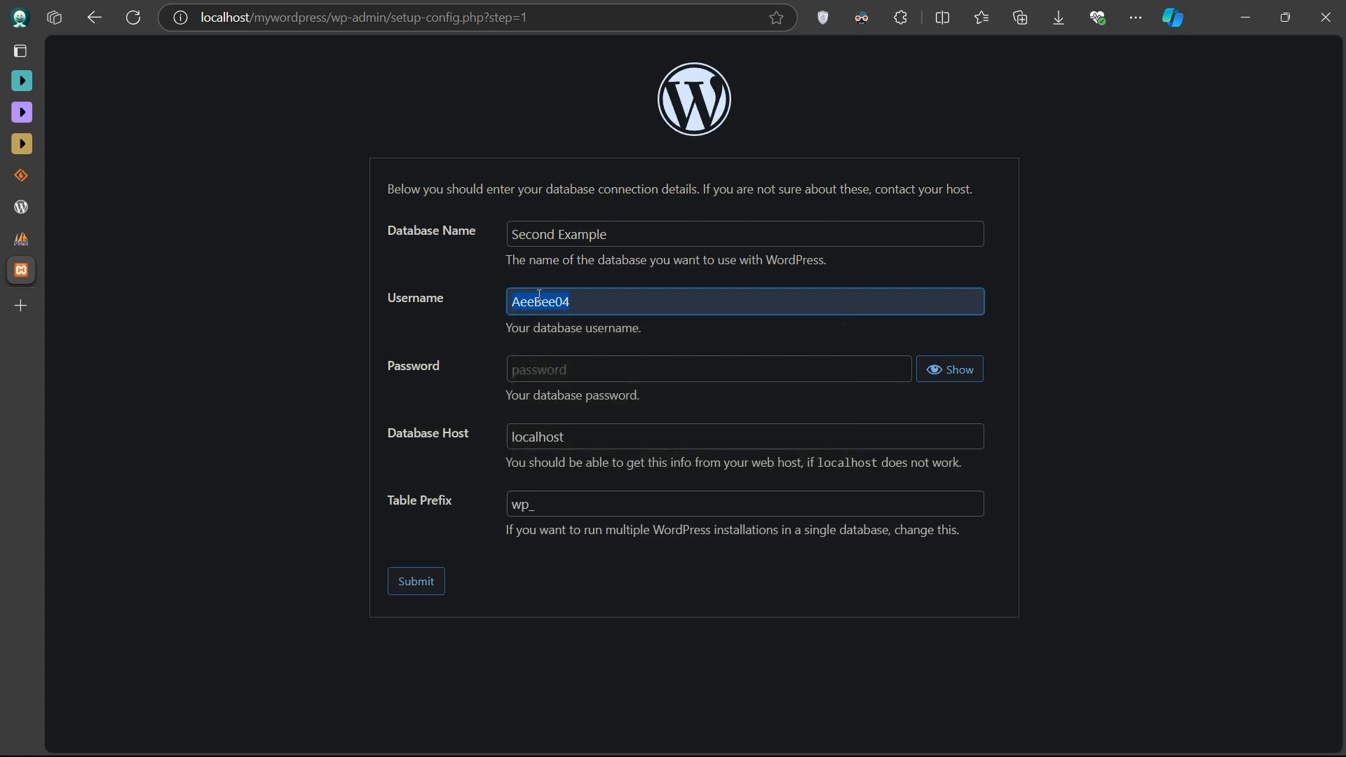
type("root")
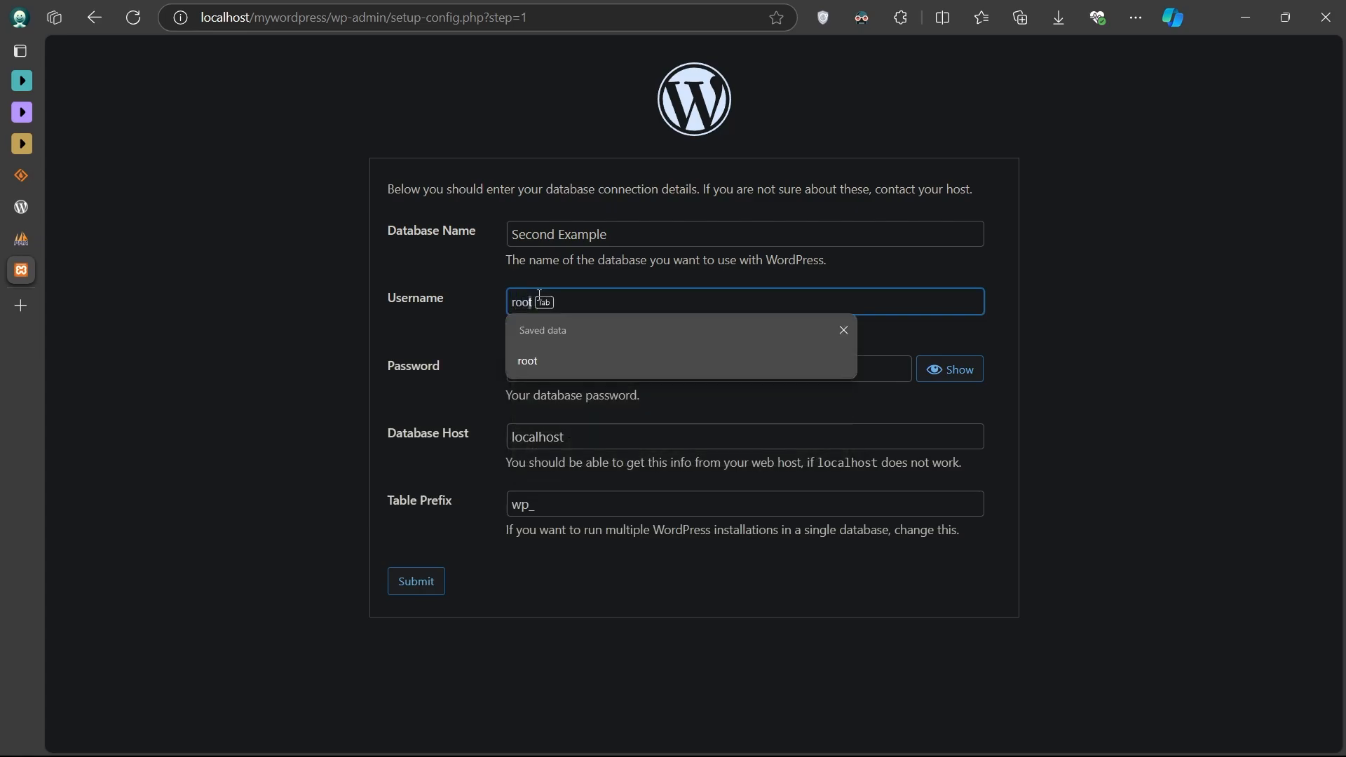
- Check the fields, keep host localhost and prefix wp_, and submit the details
triple_click(550, 241)
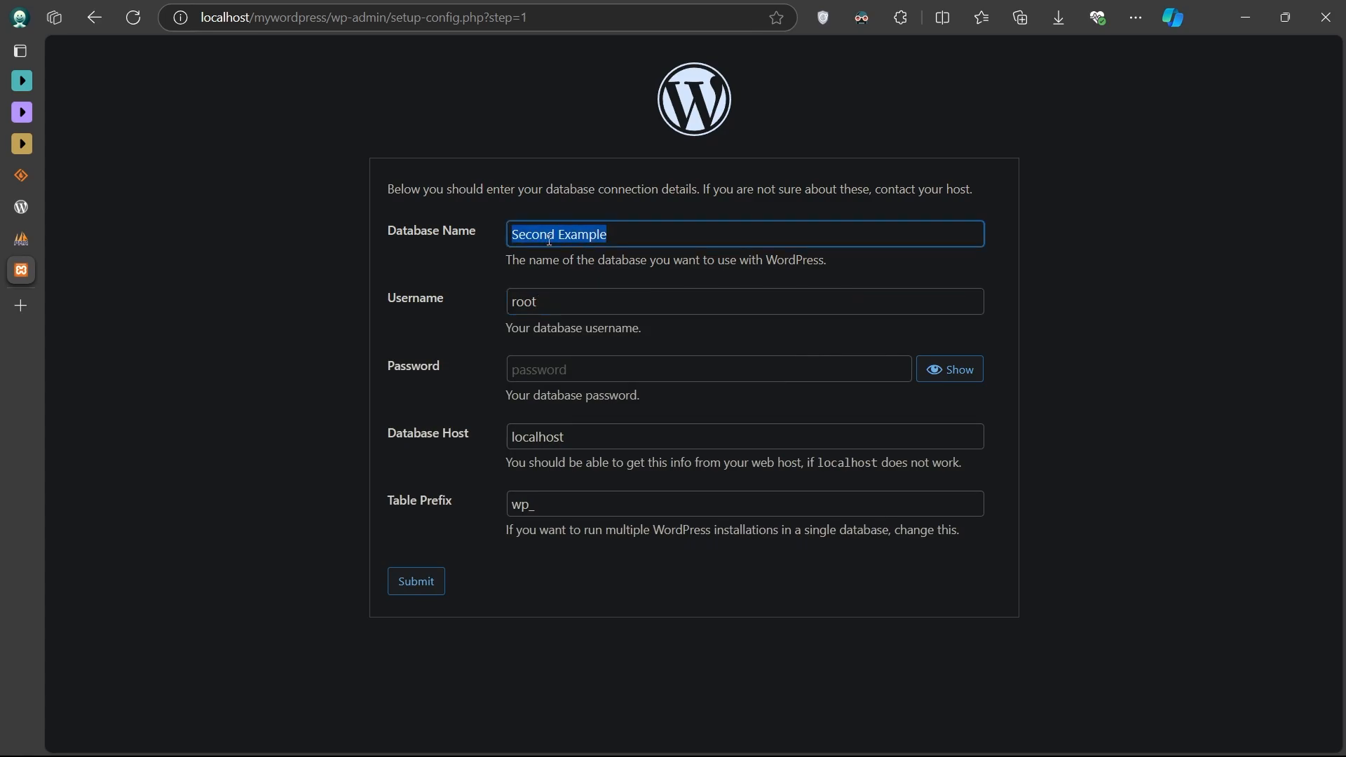
triple_click(538, 312)
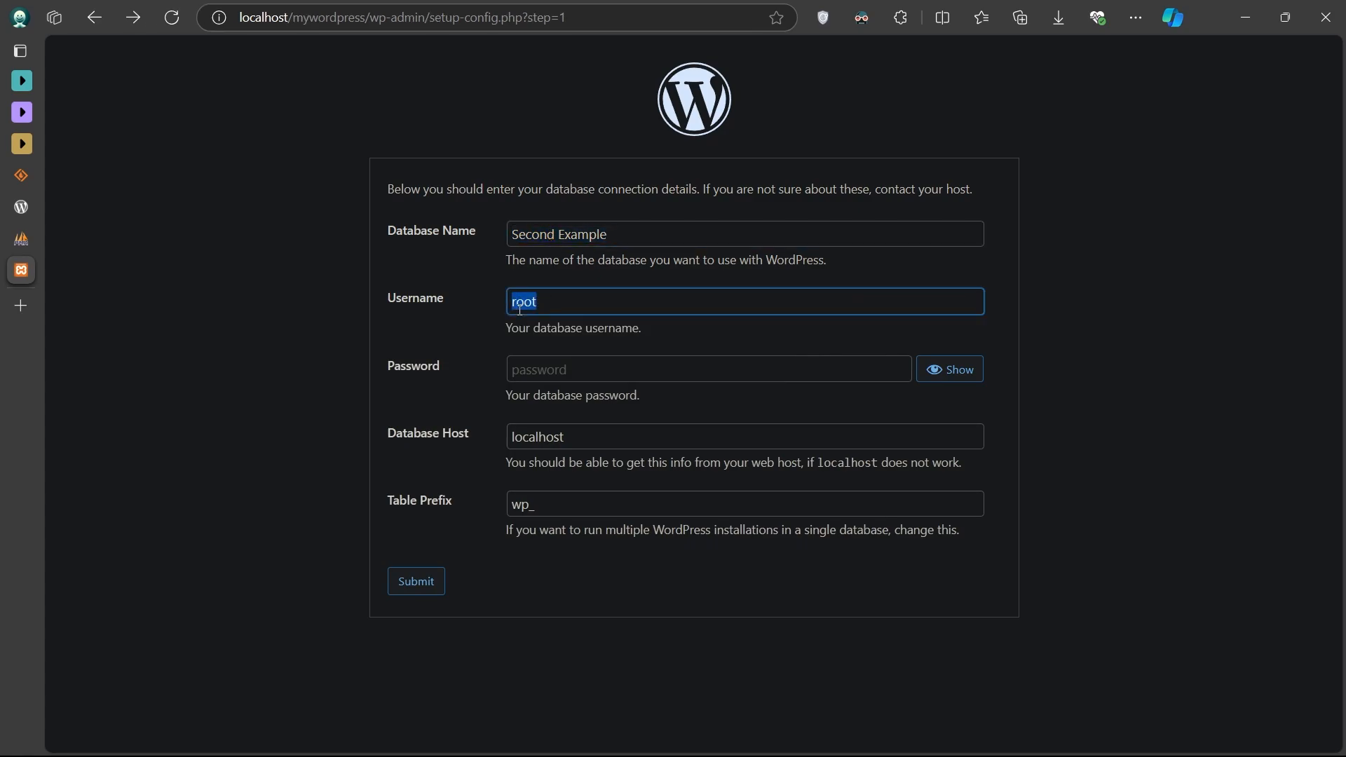
triple_click(549, 438)
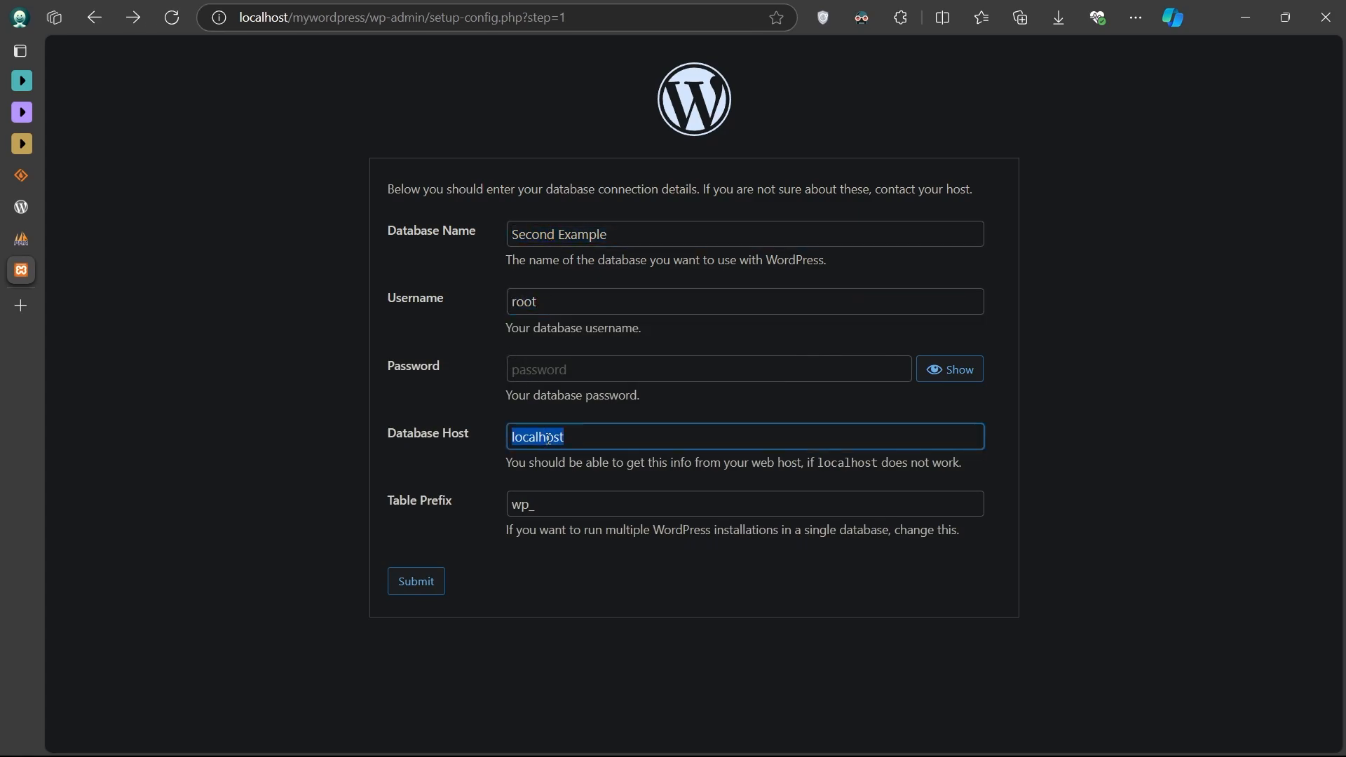
triple_click(521, 510)
left_click(486, 581)
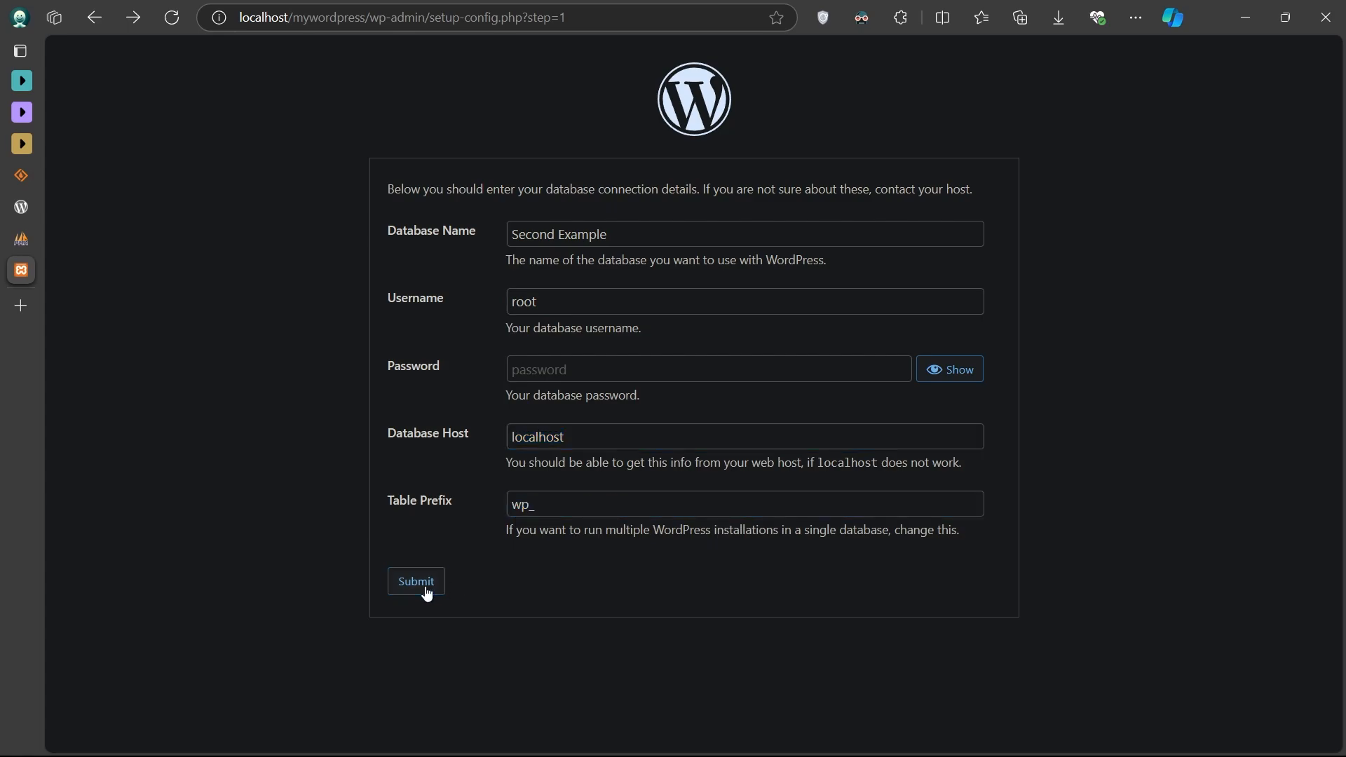
left_click(427, 594)
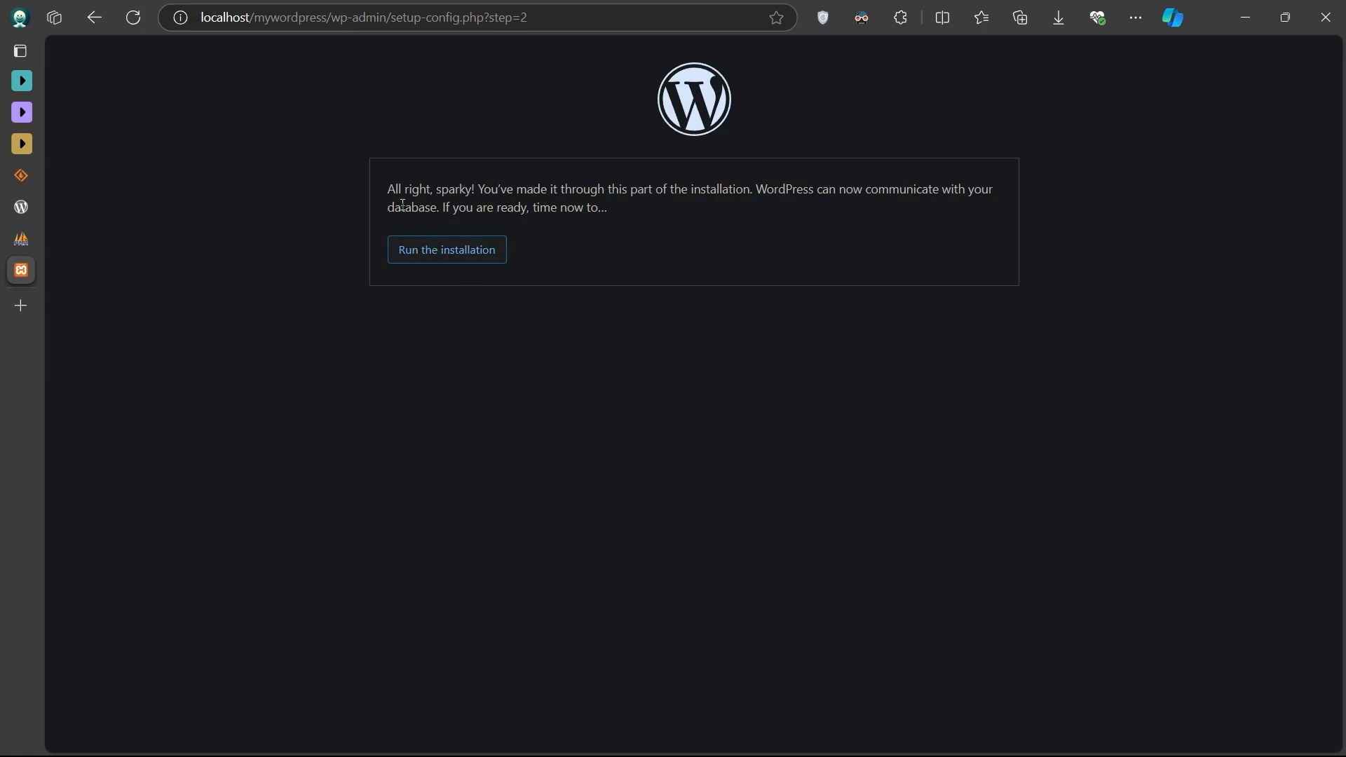
- Read the database connection confirmation and start the WordPress installation
left_click_drag(388, 191, 605, 208)
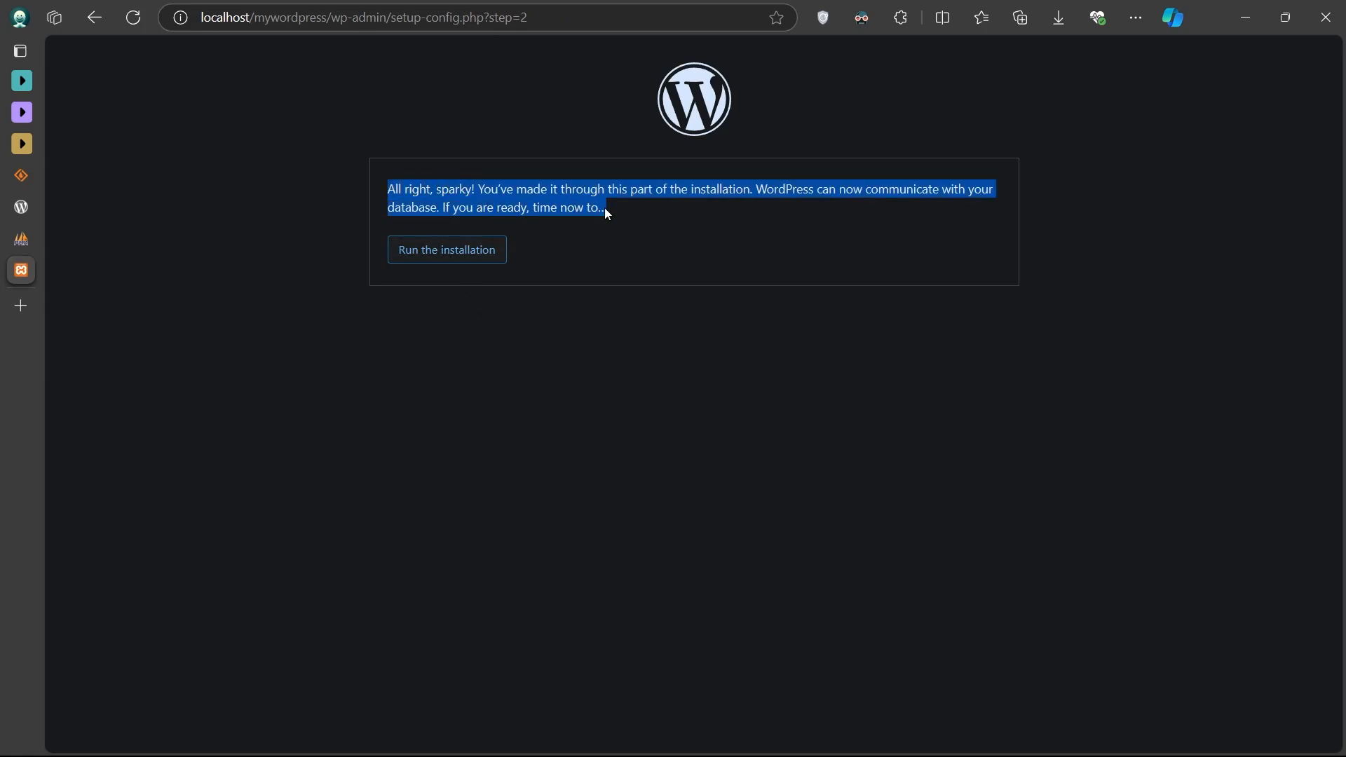
left_click(630, 254)
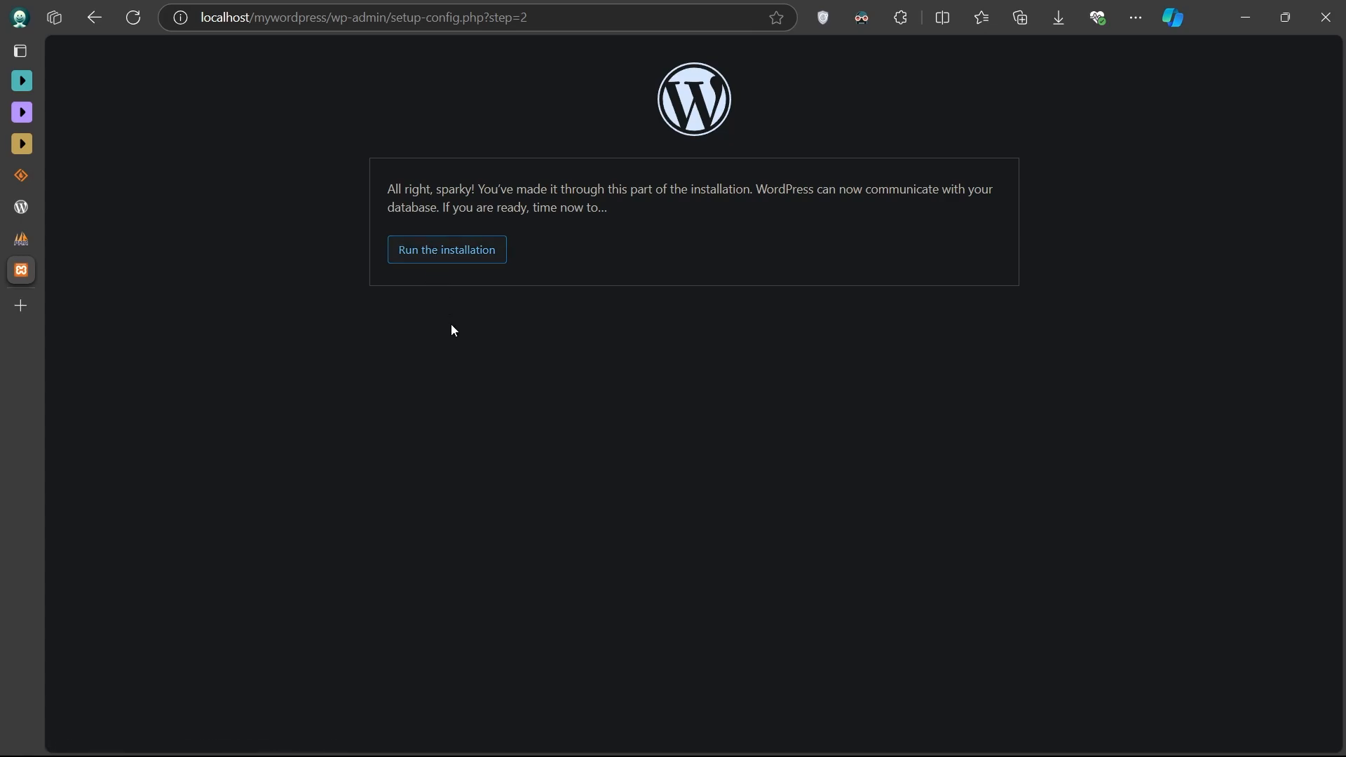
left_click(459, 263)
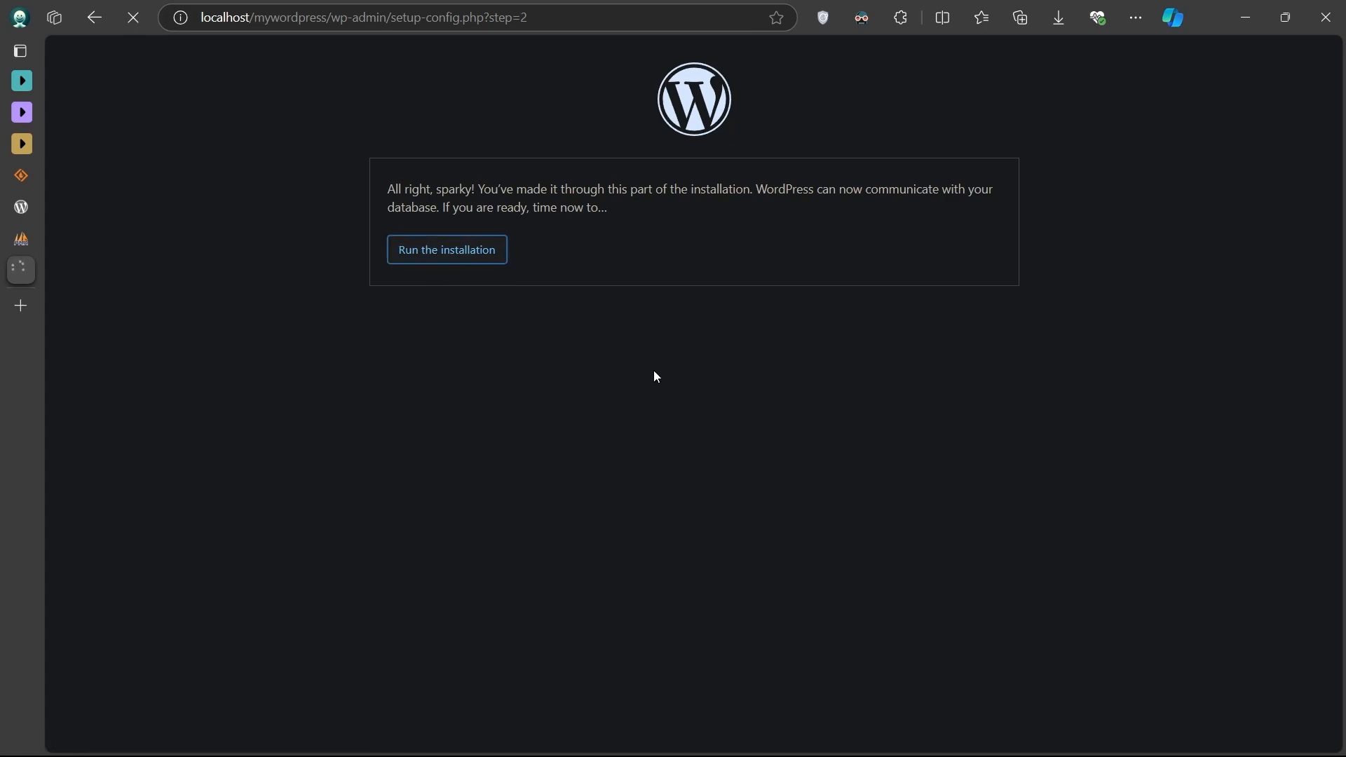
- Enter username 'admin' and site title 'Second Example' on the install form
scroll(732, 379, "down", 1)
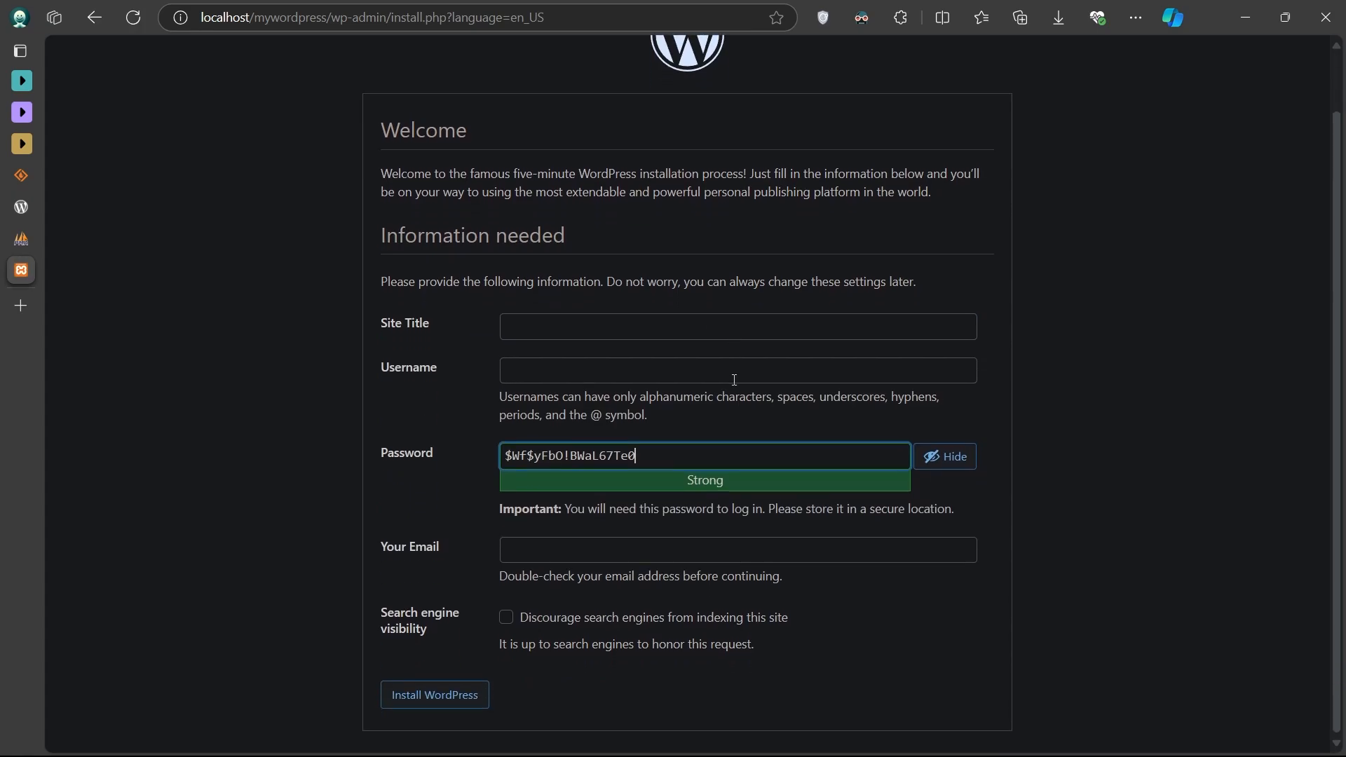
left_click(538, 377)
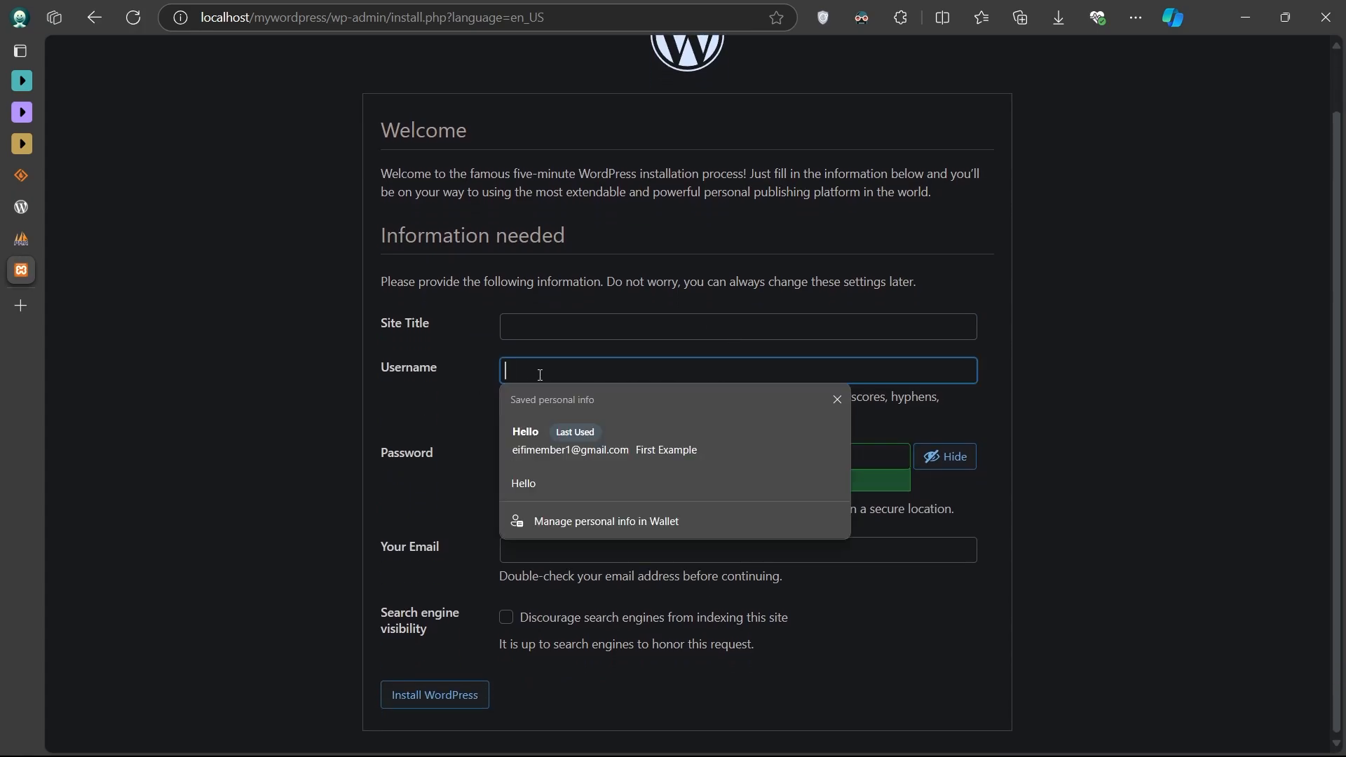
type("admin")
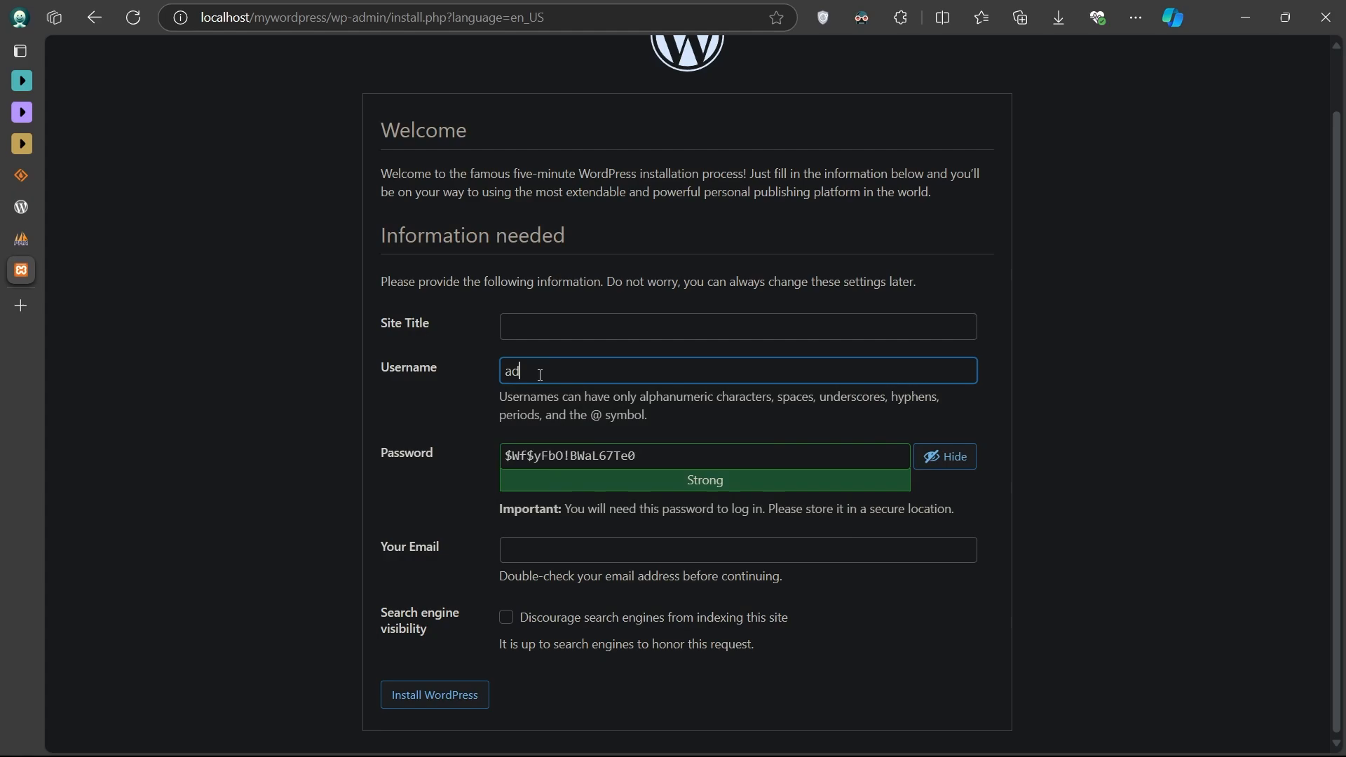
left_click(549, 328)
type("Second Example")
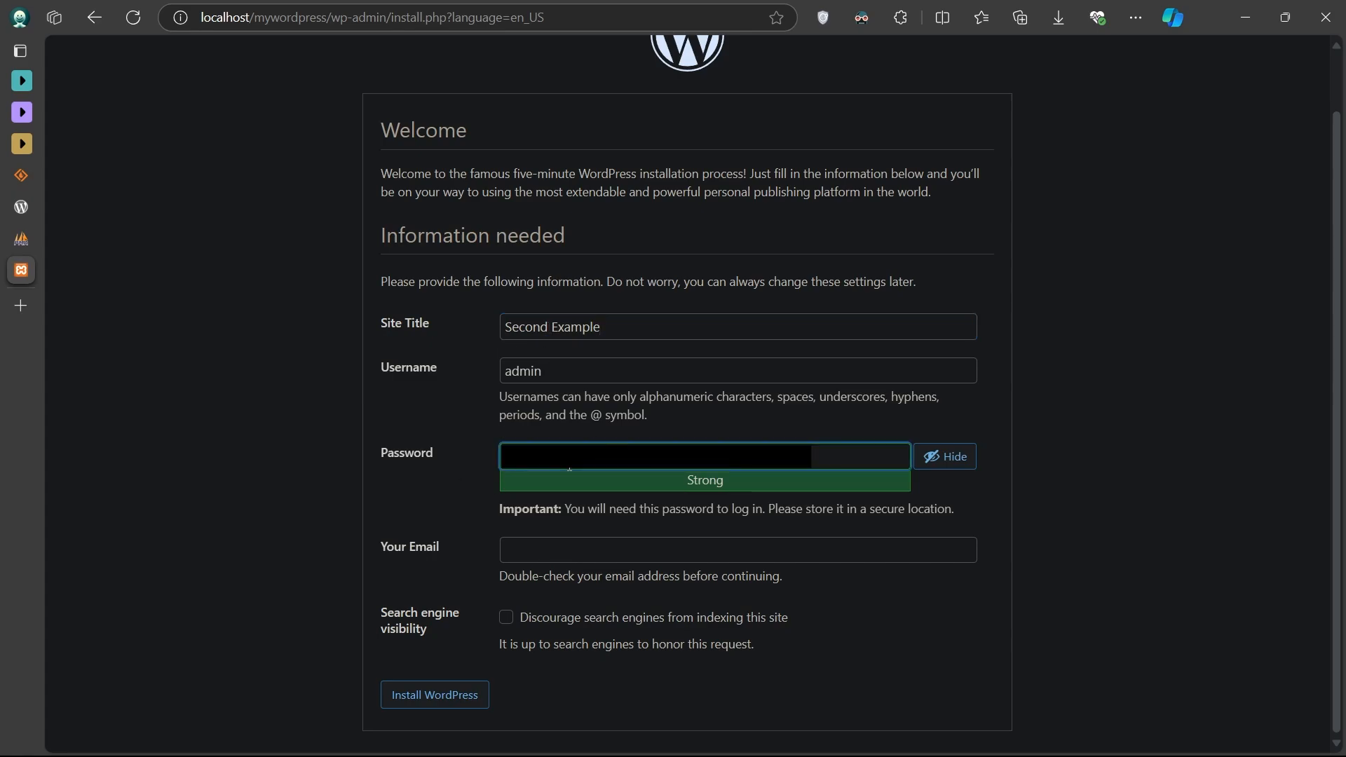
- Set the admin password and email address, then install WordPress
type("a")
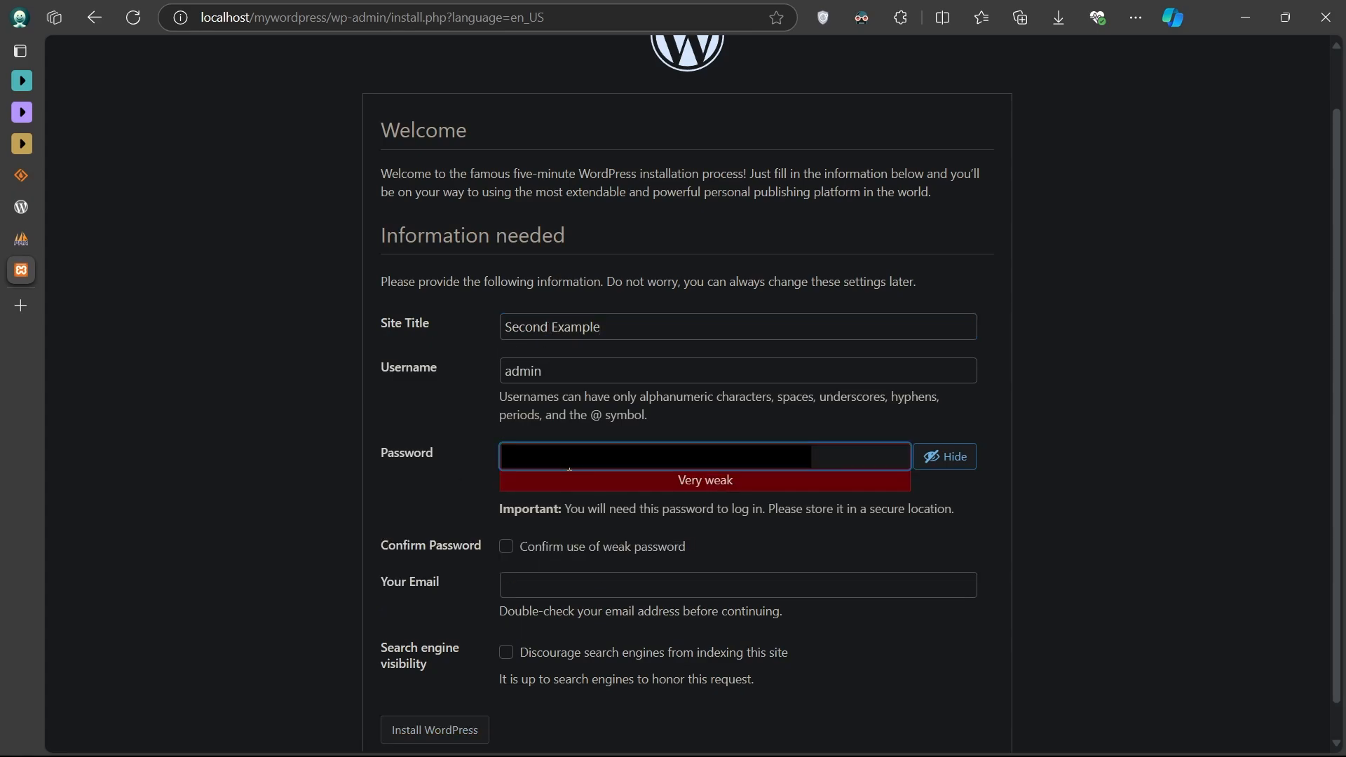
type("****")
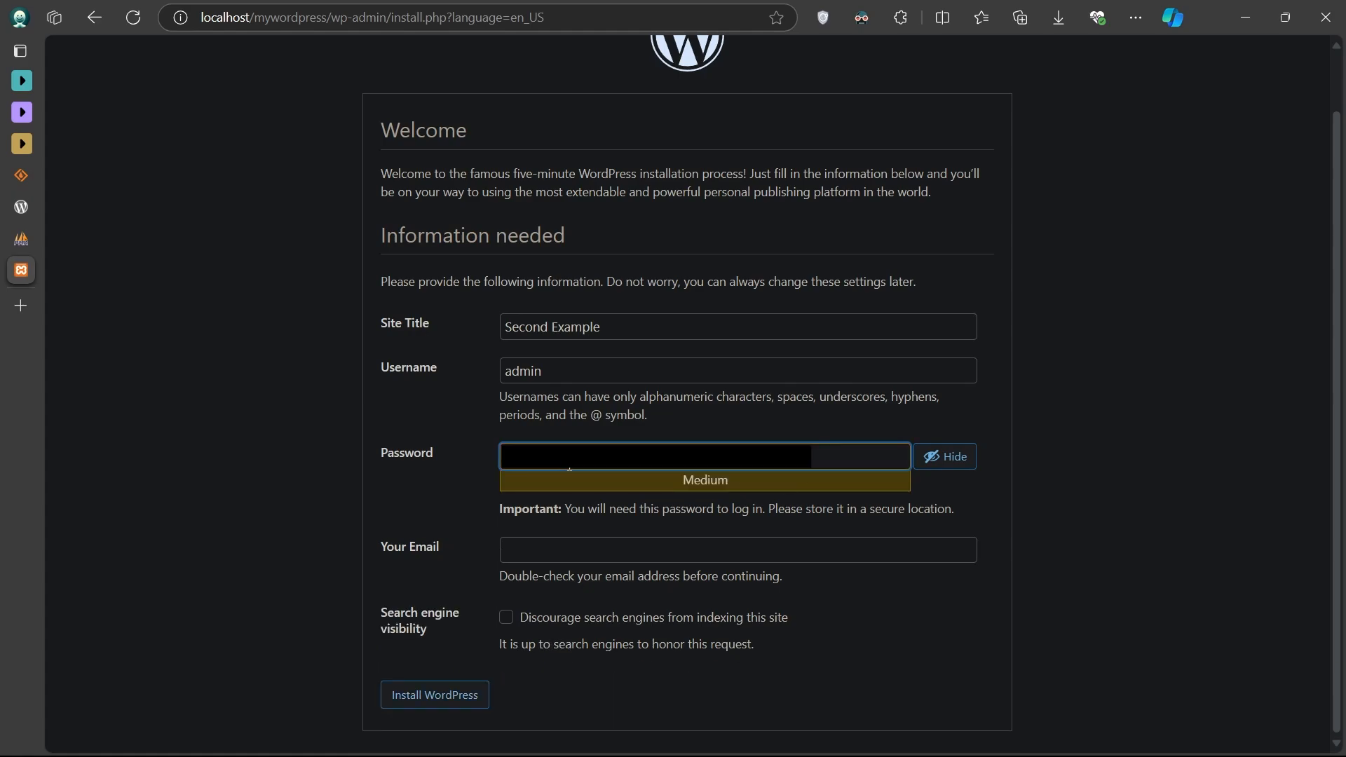
left_click(468, 510)
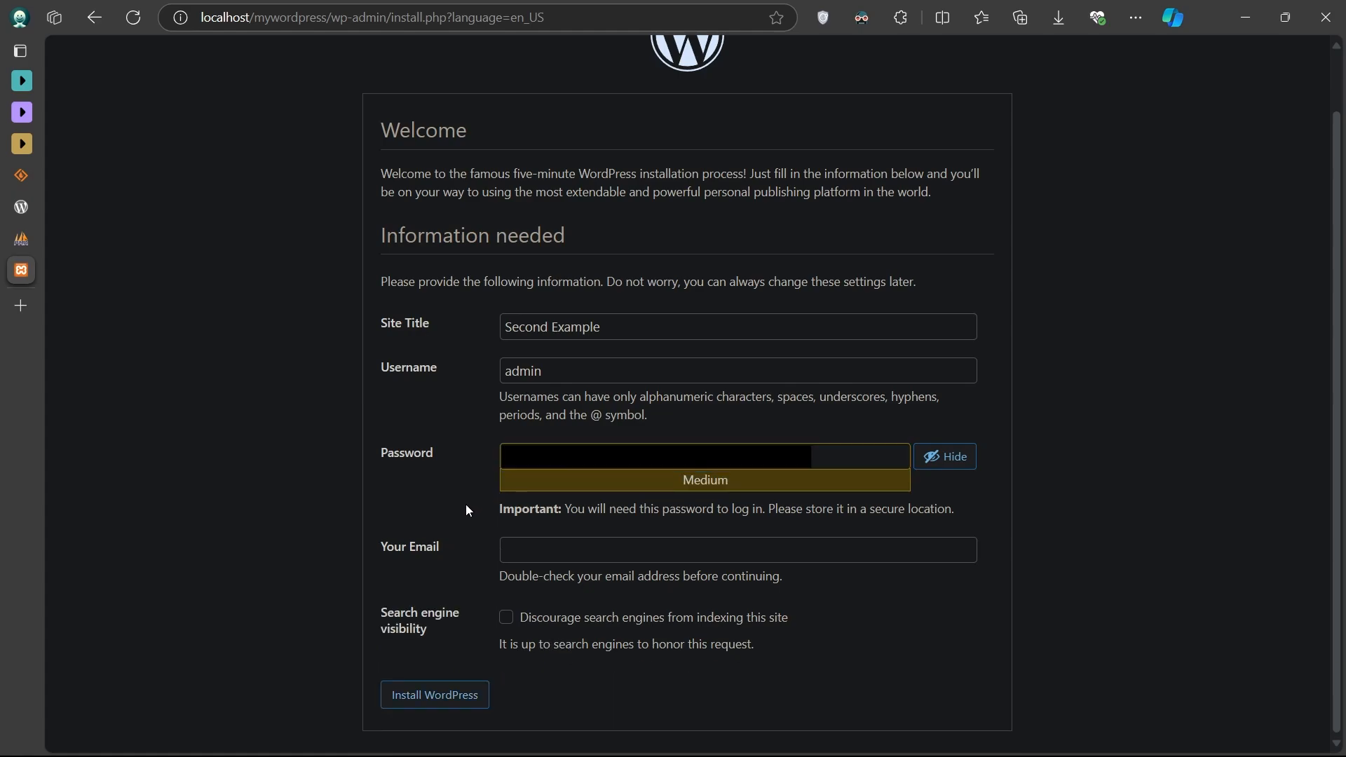
left_click(572, 554)
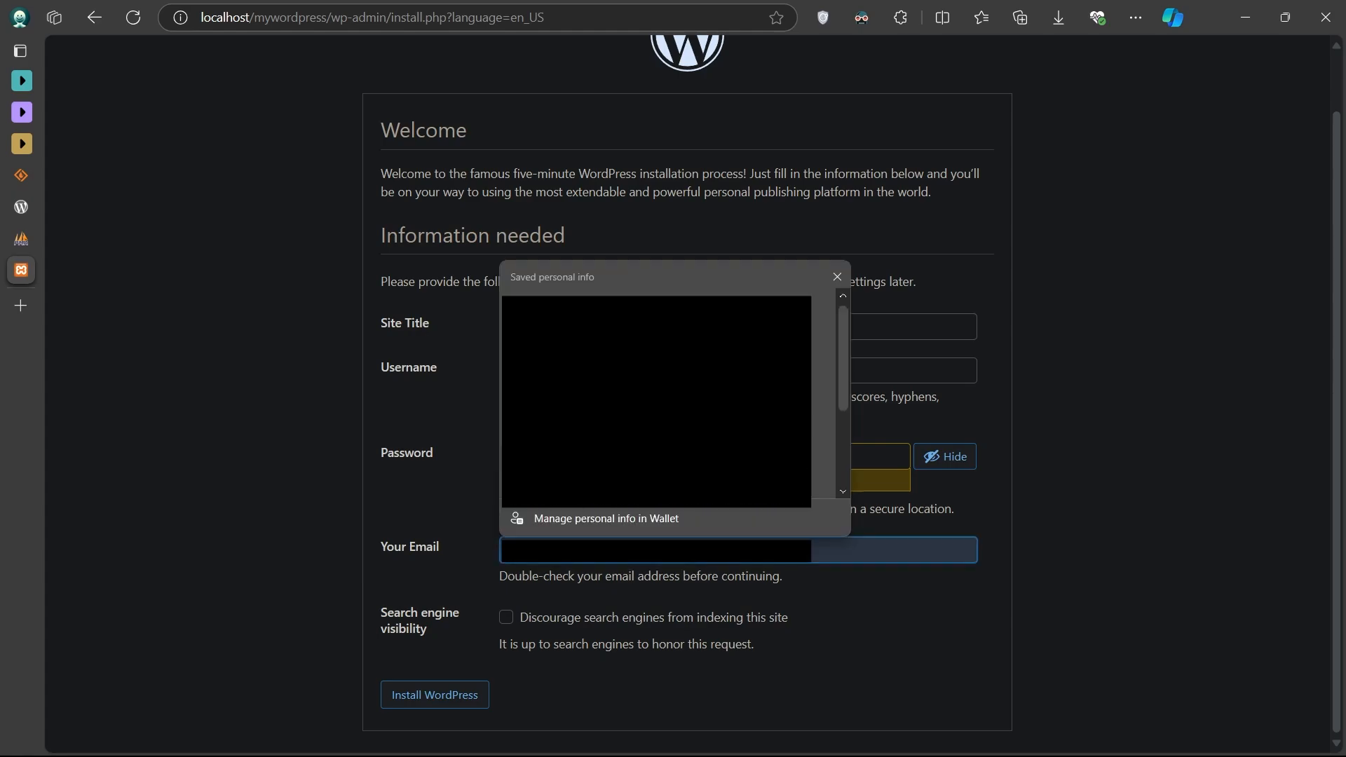
scroll(588, 449, "down", 1)
left_click(601, 415)
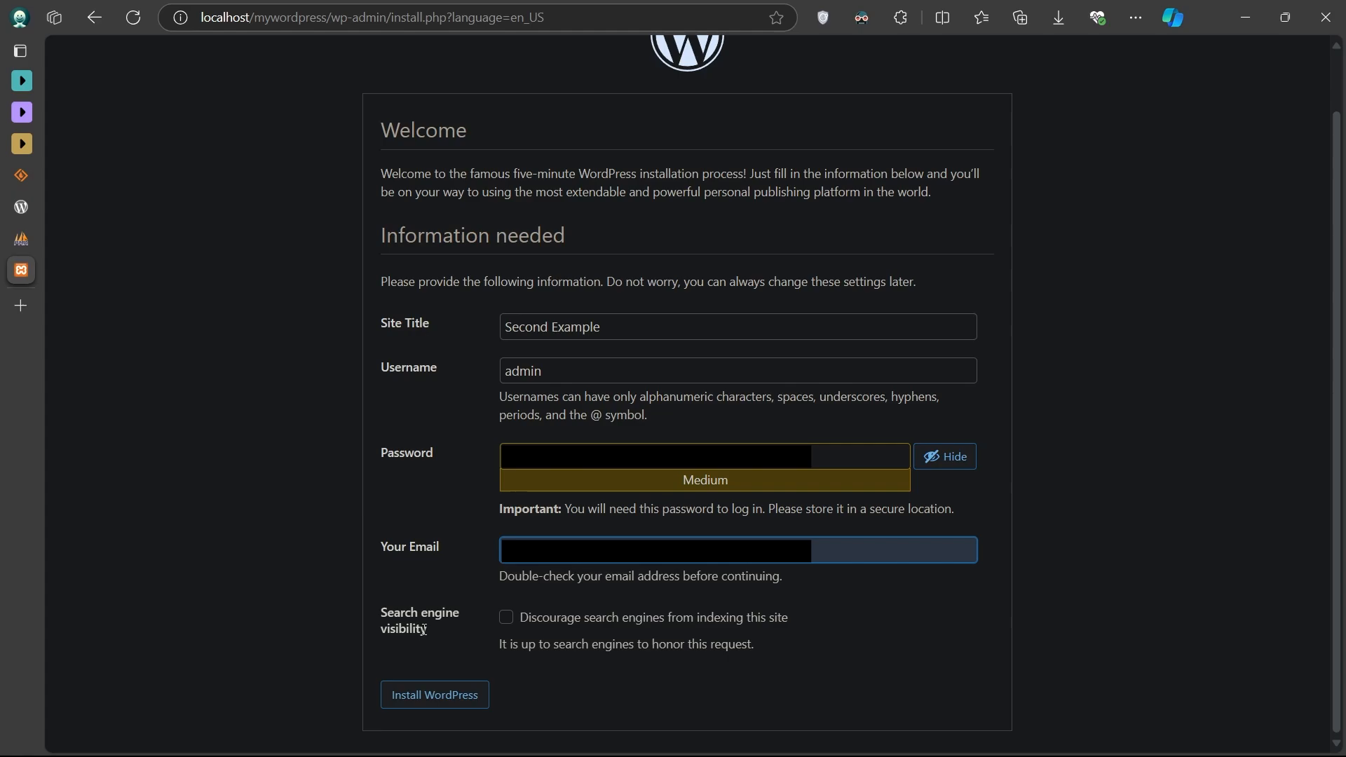
left_click(460, 665)
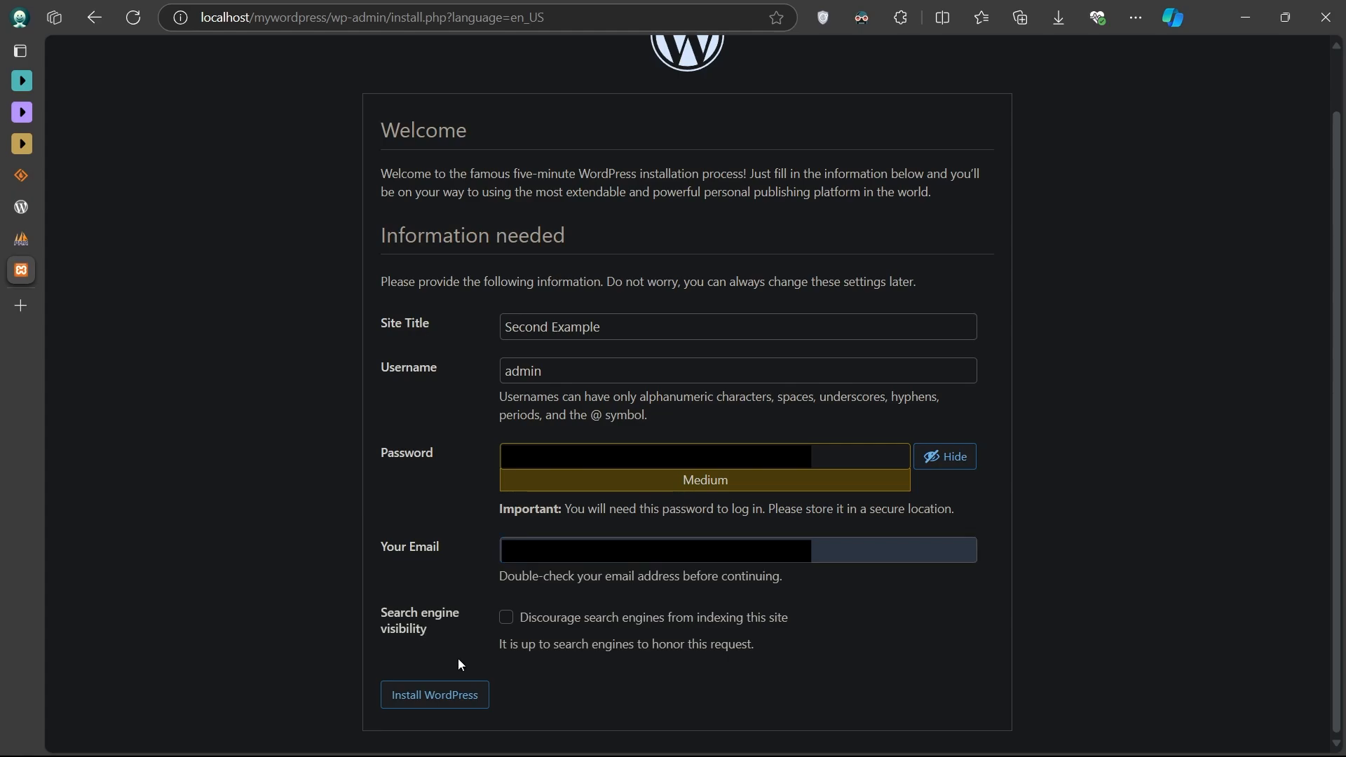
left_click(452, 702)
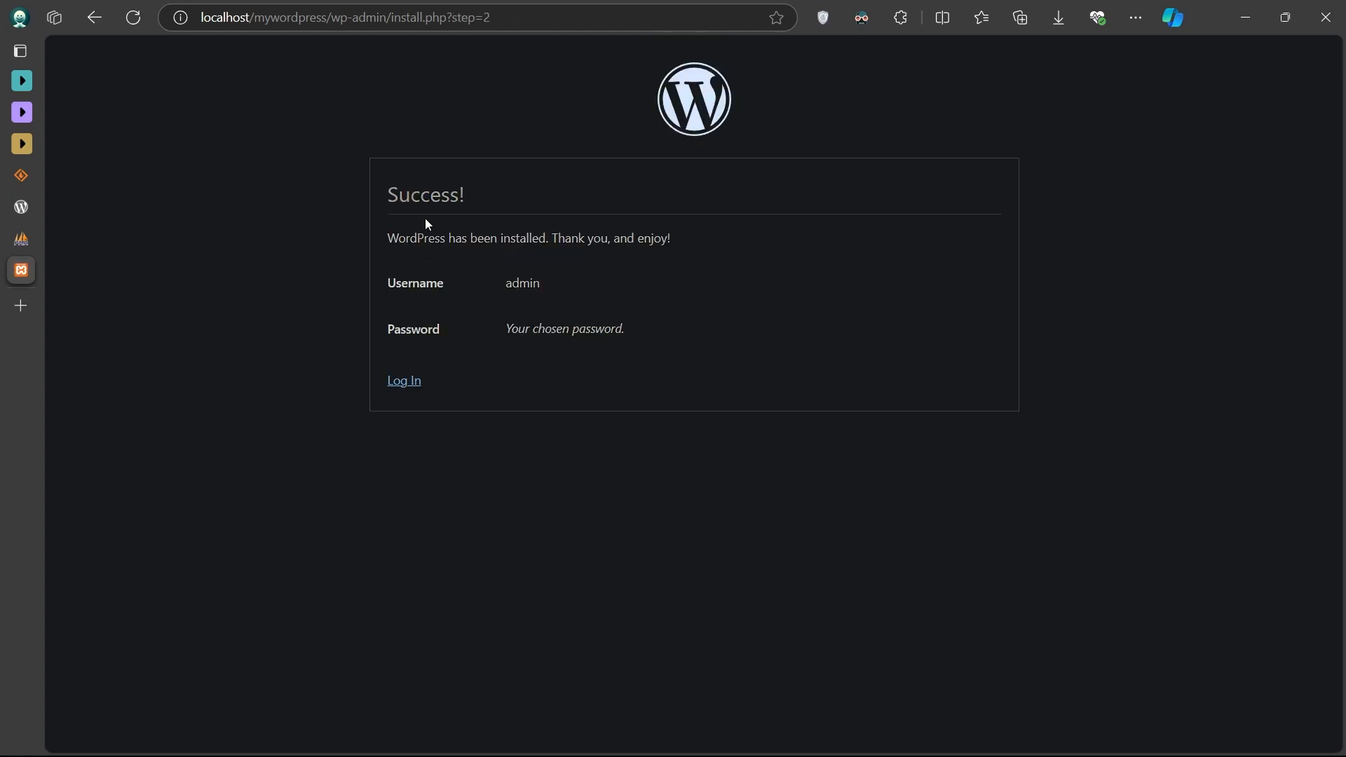
- Log in to the Second Example dashboard as admin with the saved username and the account password
left_click(405, 382)
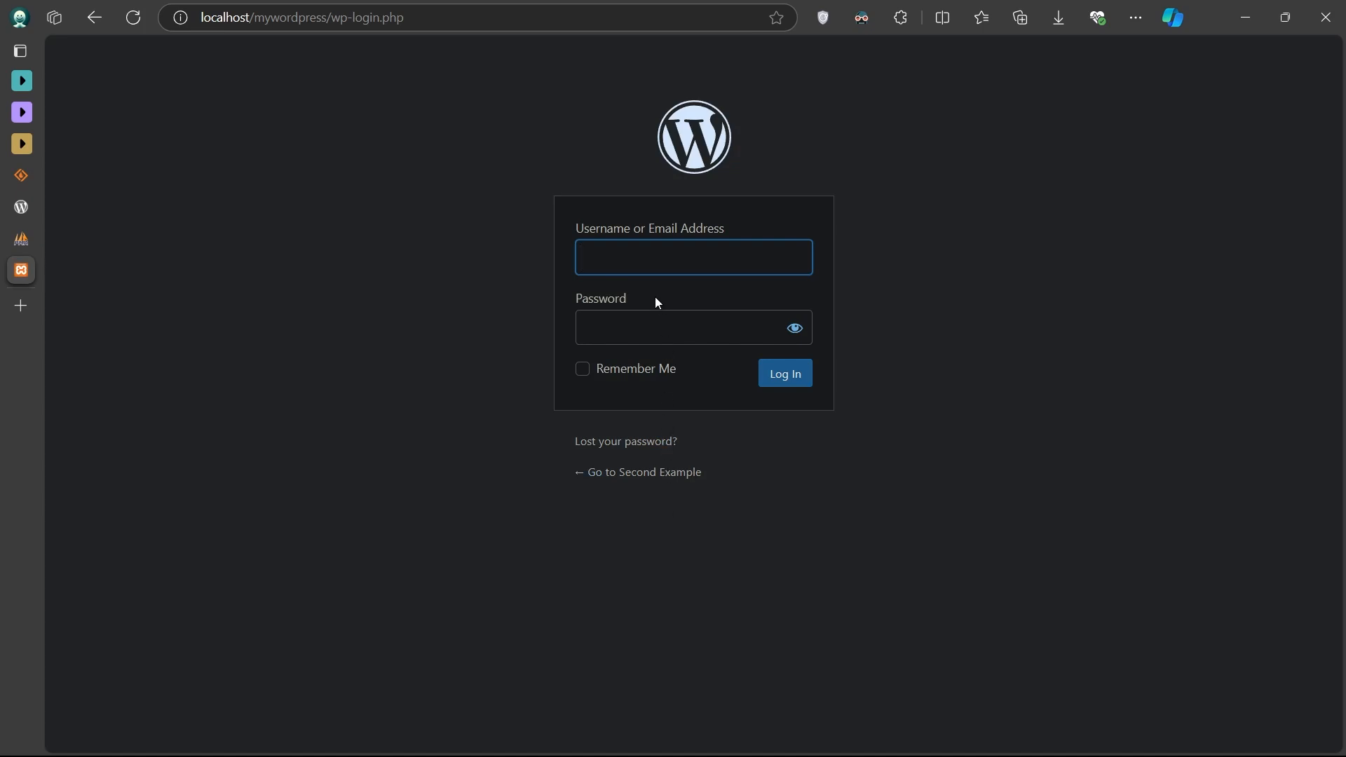
key("Return")
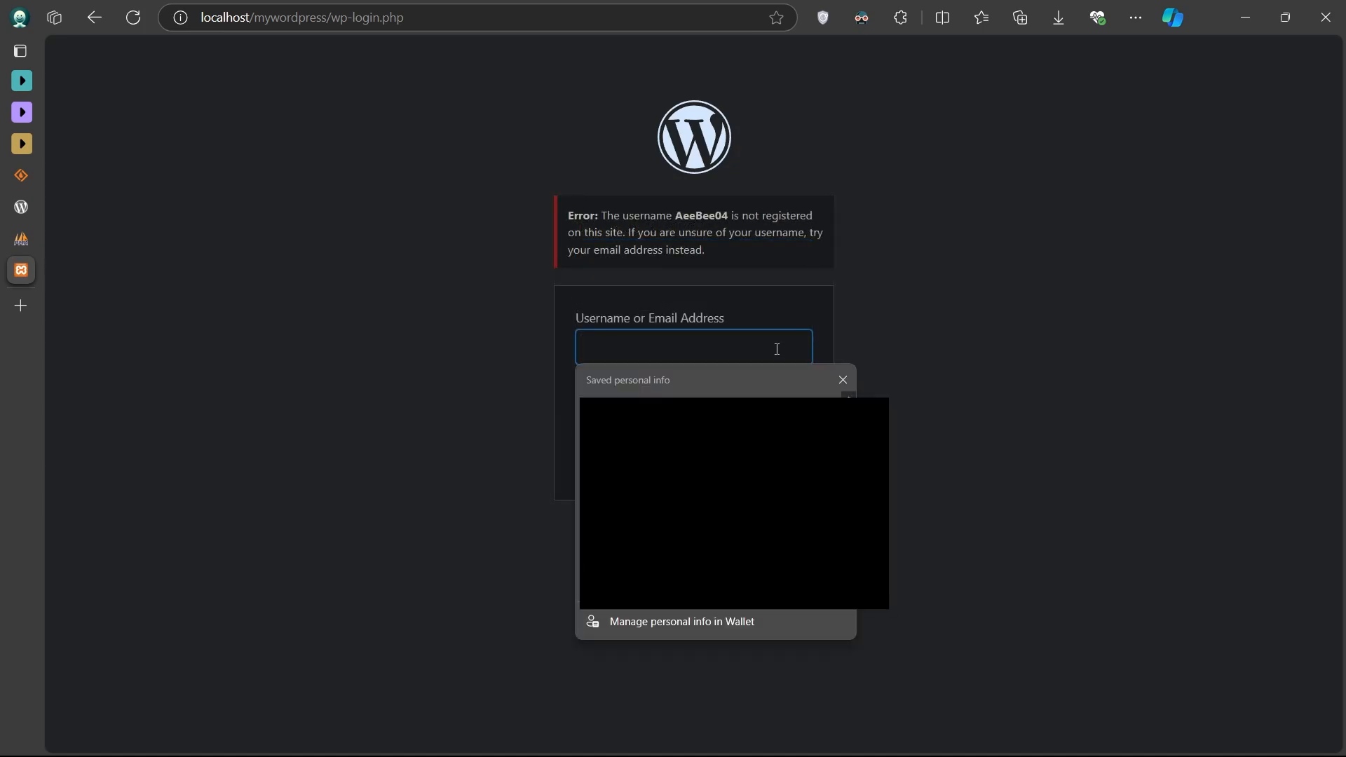
left_click(725, 410)
left_click(685, 423)
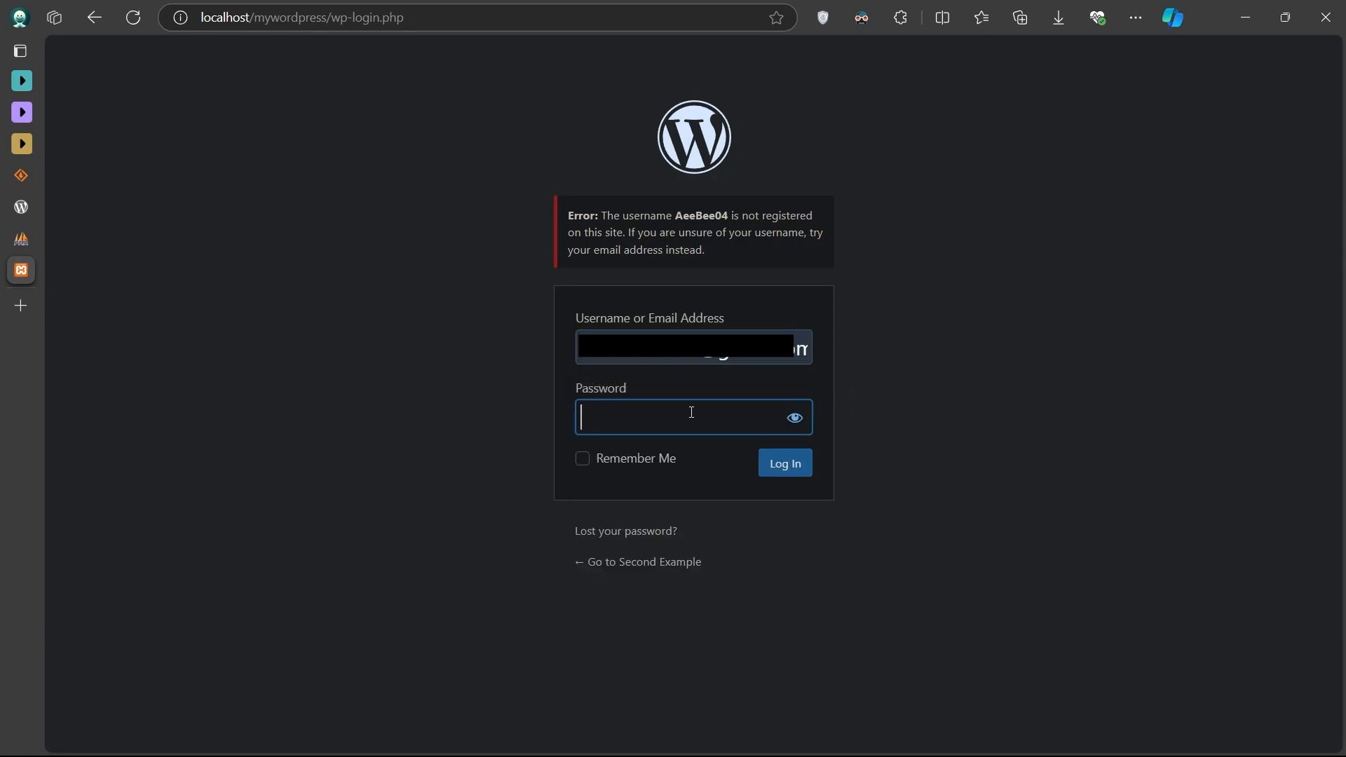
type("********")
key("Return")
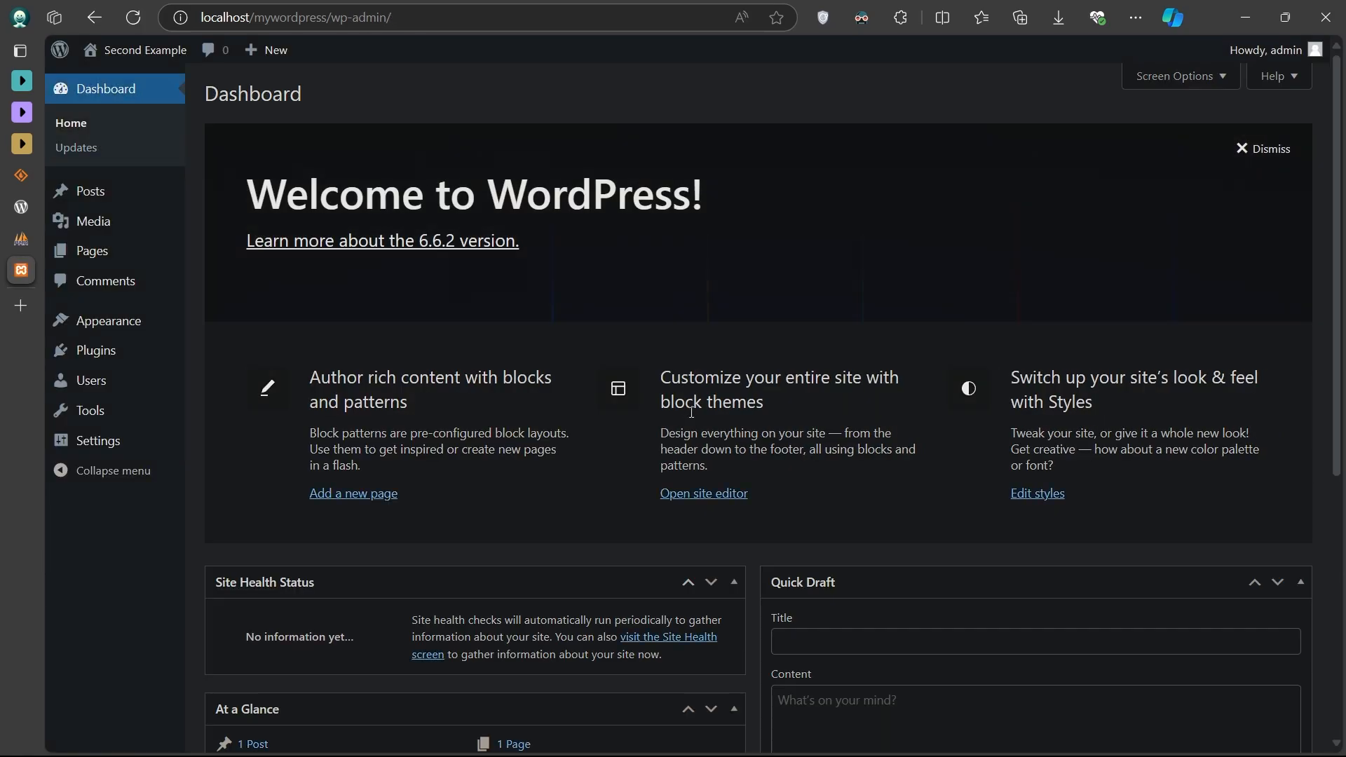
- Scroll down and back up through the Second Example dashboard to review its panels
scroll(589, 333, "down", 5)
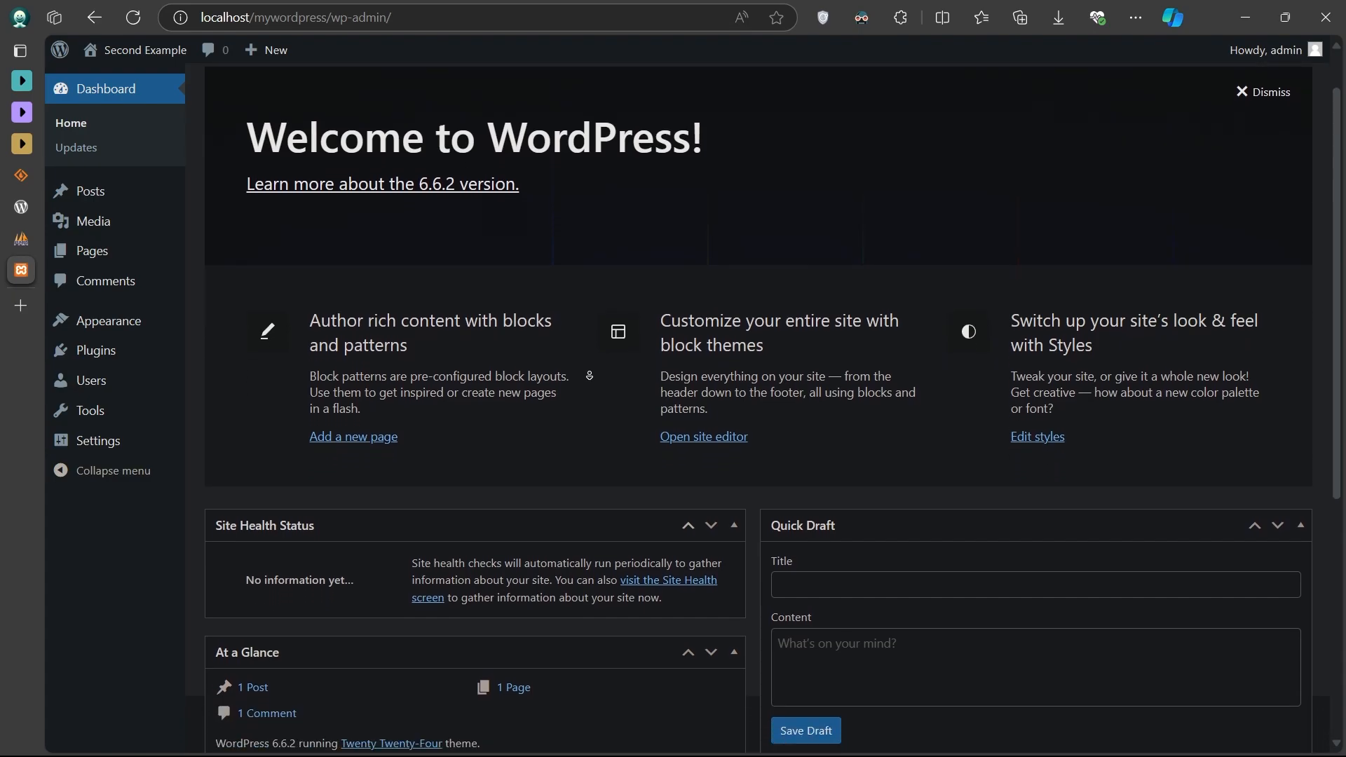
scroll(589, 376, "down", 2)
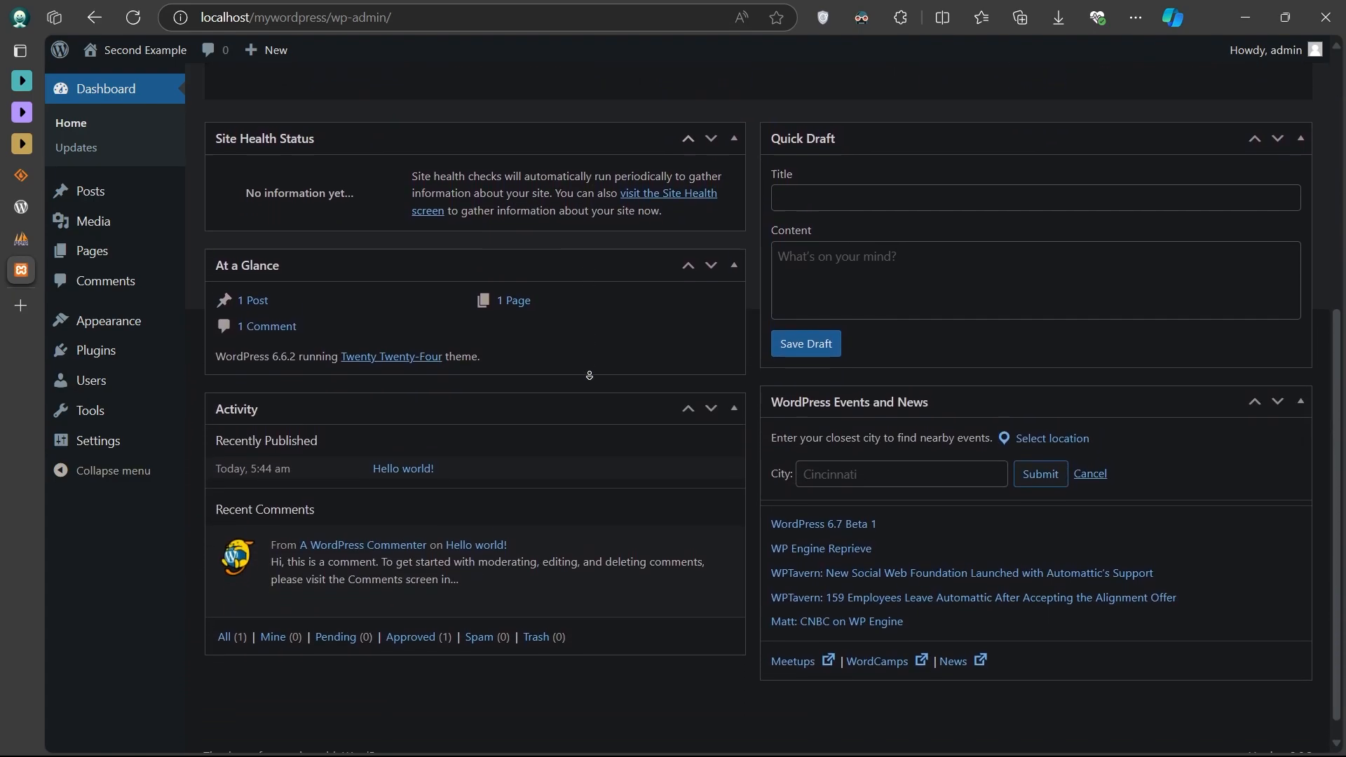
scroll(589, 286, "up", 3)
scroll(589, 286, "up", 4)
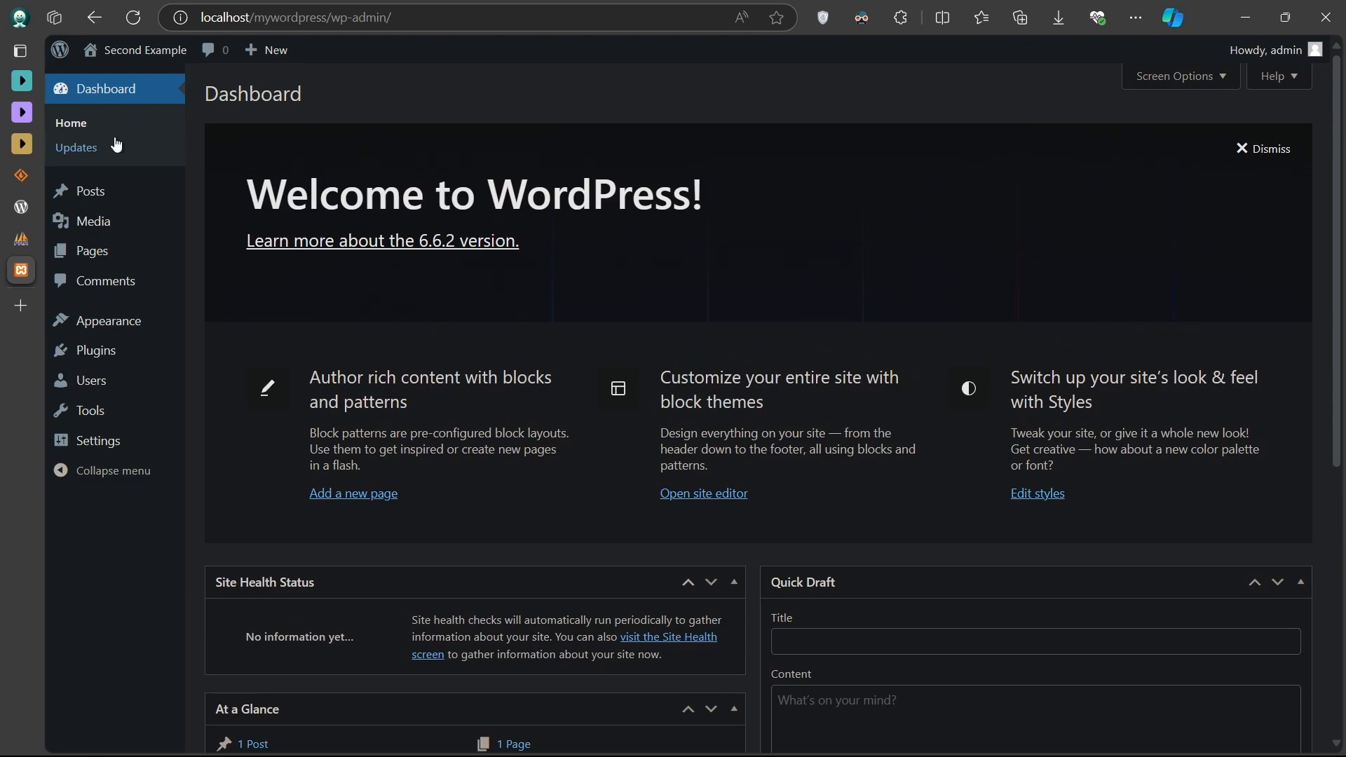
- Visit the site's public front page from the admin bar and scroll down to its footer
mouse_move(119, 49)
left_click(117, 83)
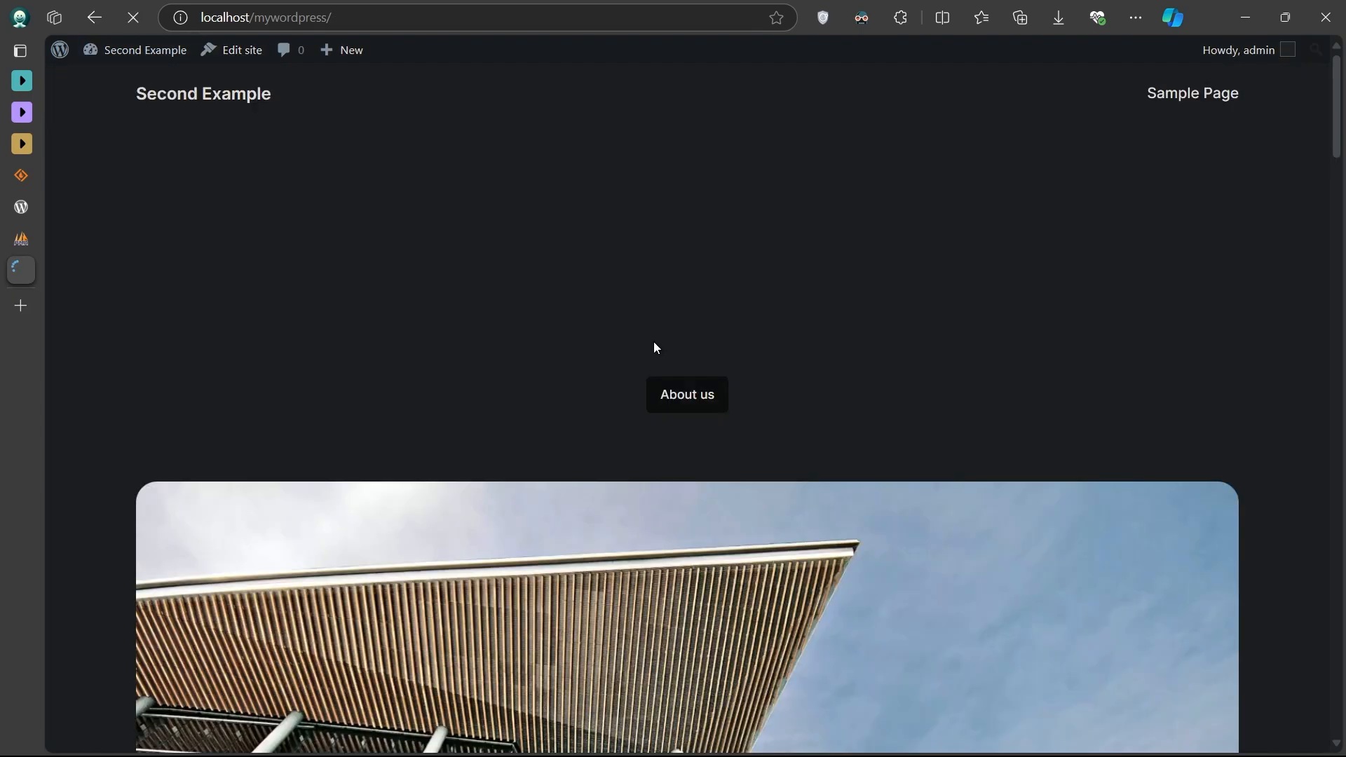
scroll(907, 457, "down", 4)
scroll(907, 458, "down", 10)
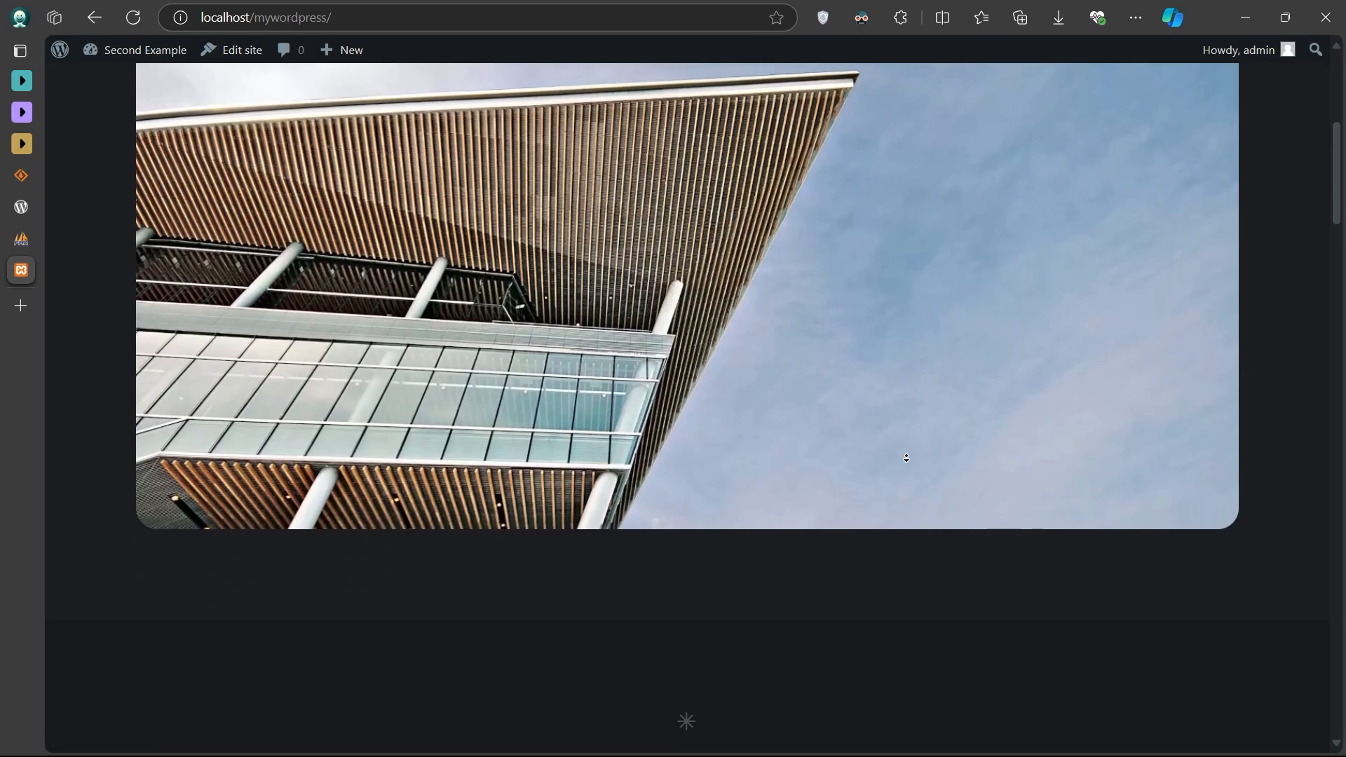
scroll(907, 458, "down", 11)
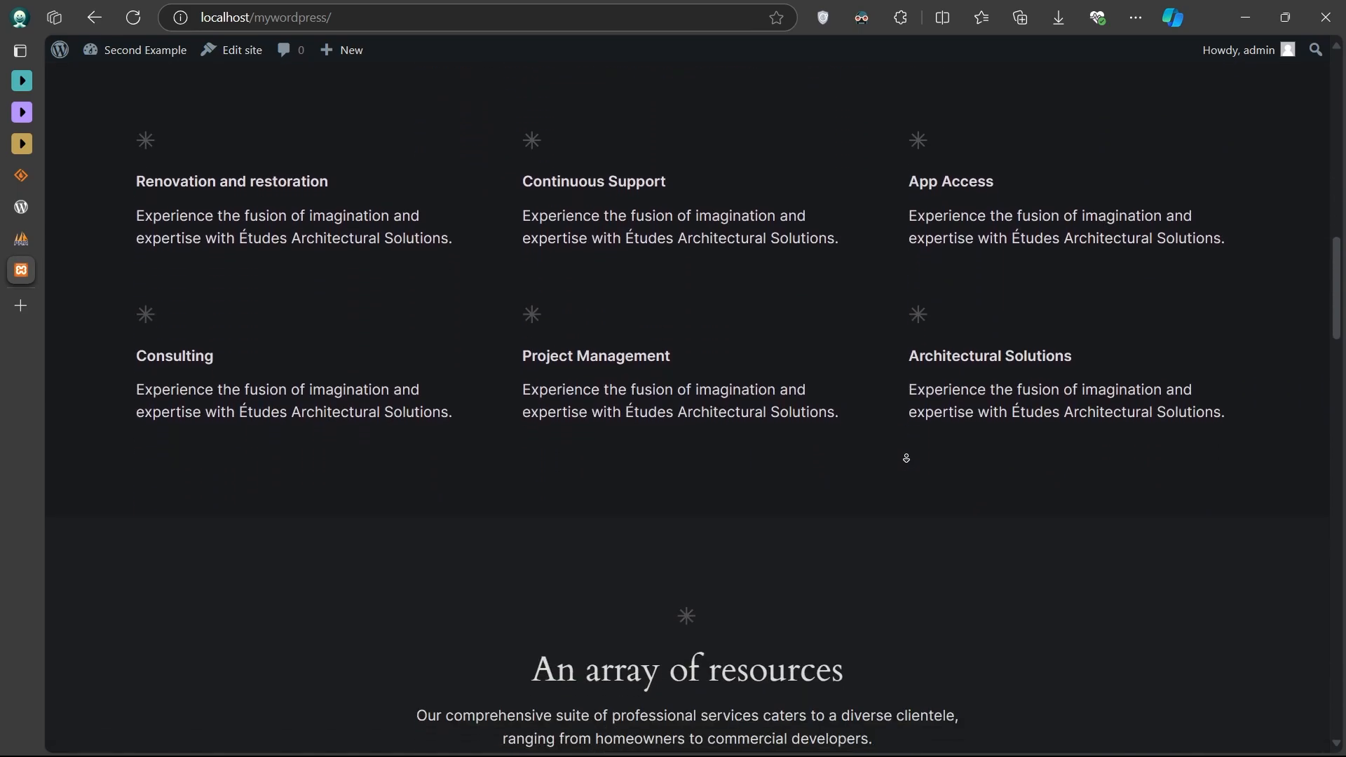
scroll(907, 458, "down", 11)
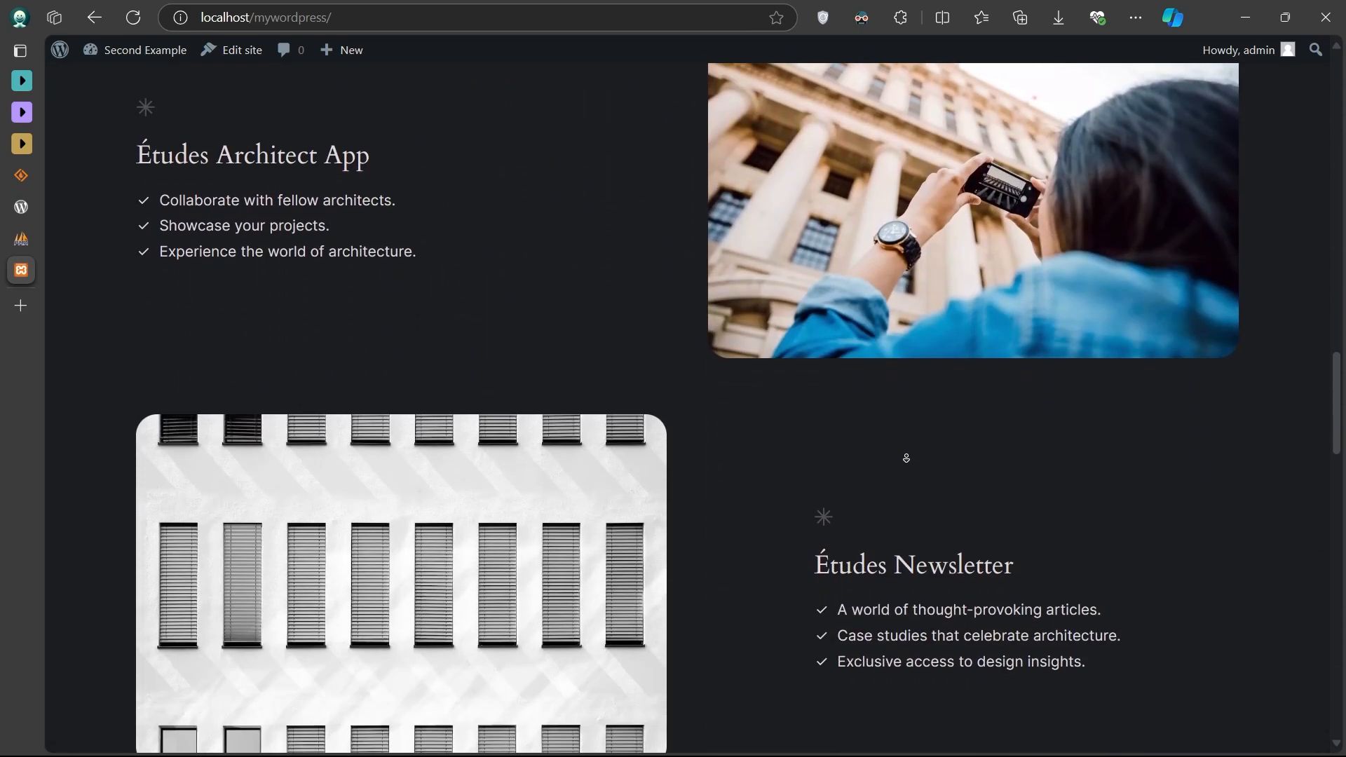
scroll(907, 458, "down", 11)
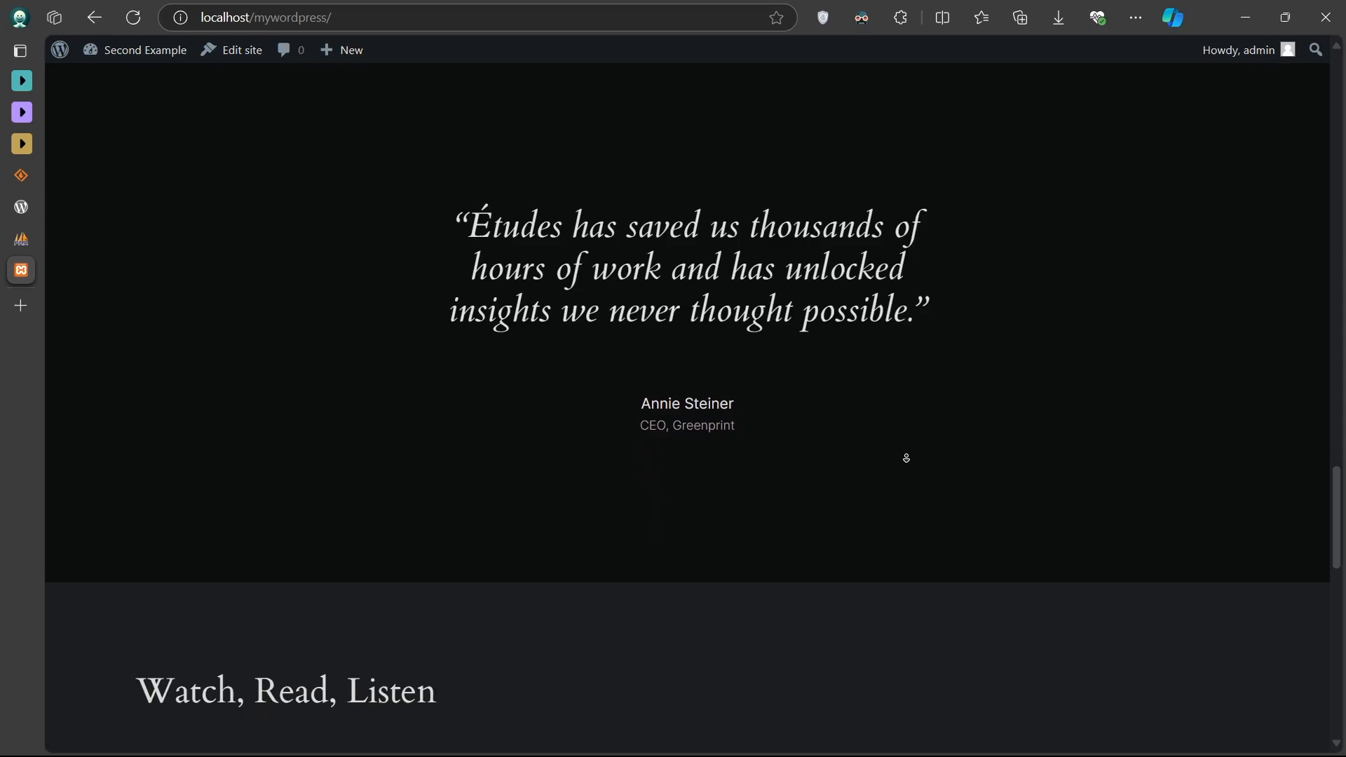
scroll(907, 458, "down", 8)
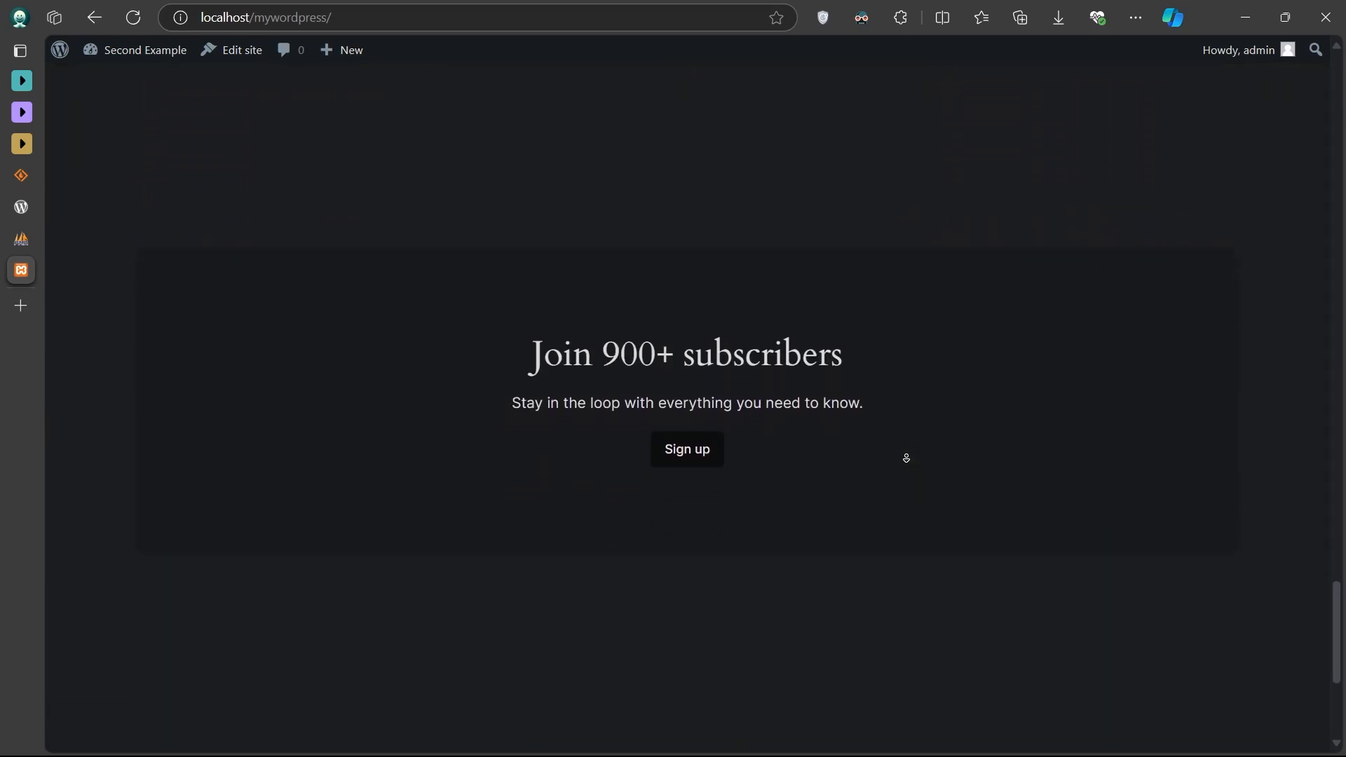
- Minimize the browser, File Explorer and XAMPP Control Panel windows to reveal the desktop
left_click(1245, 17)
left_click(1115, 102)
left_click(899, 179)
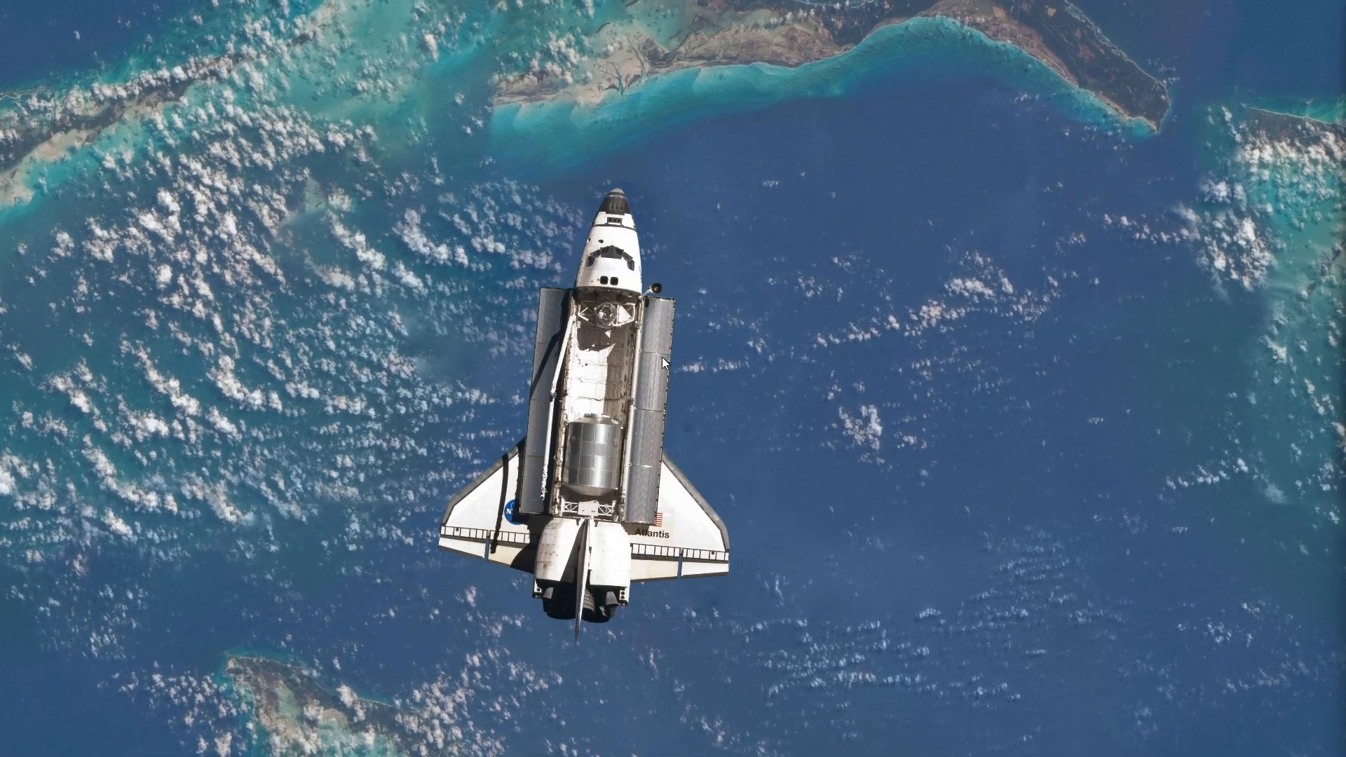